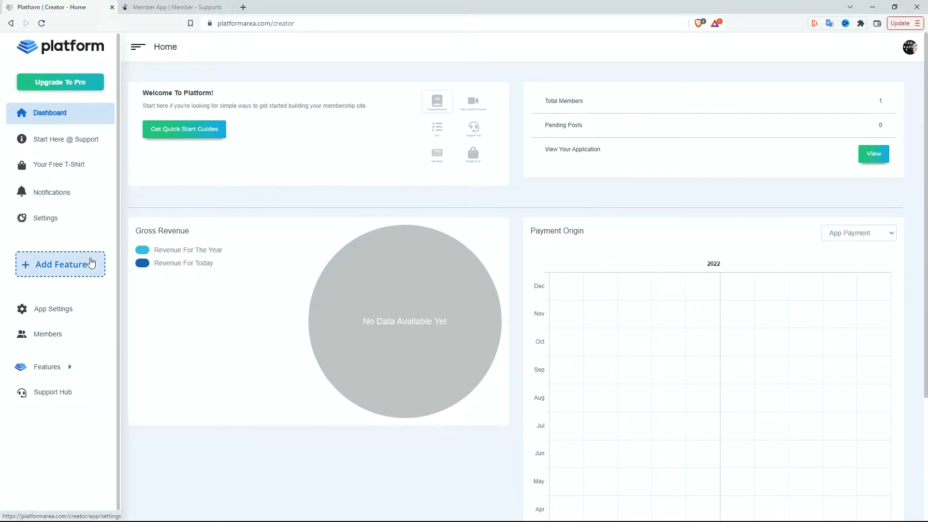
- Add the Support Hub feature to the app
click(67, 274)
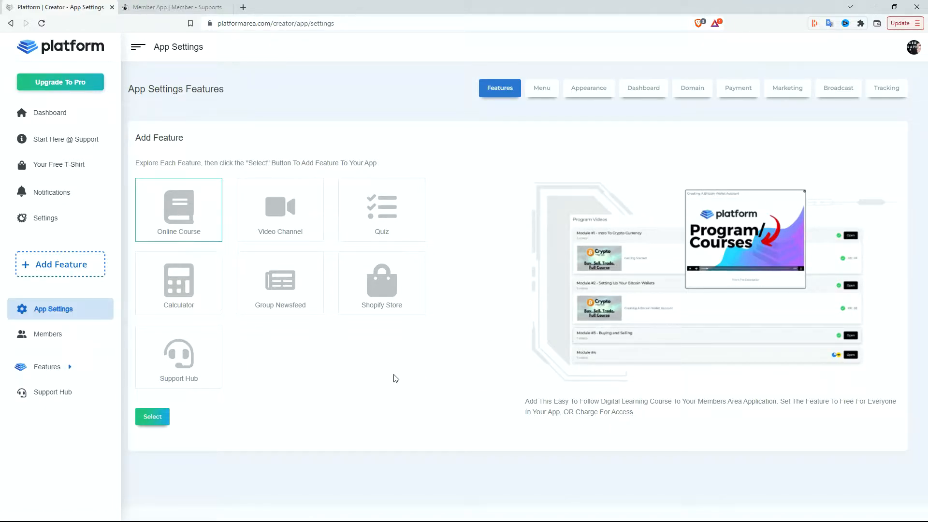
click(178, 339)
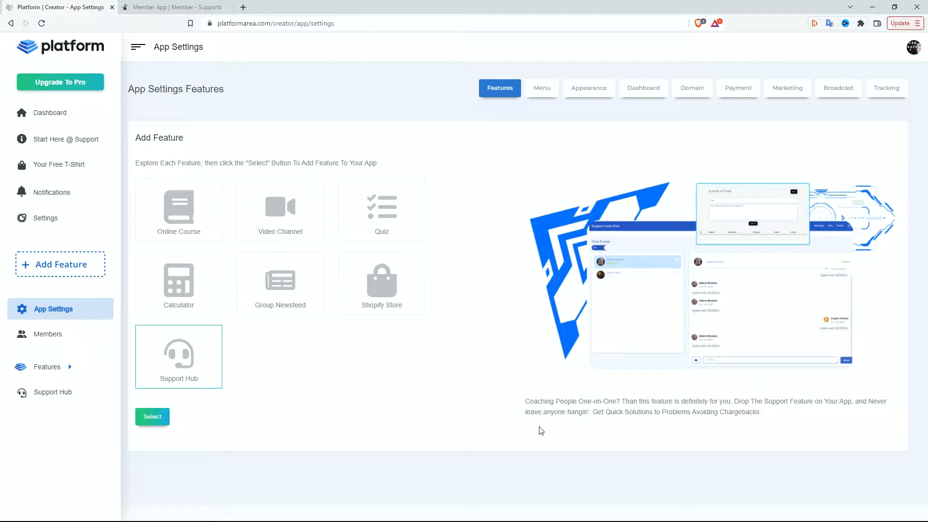
click(160, 418)
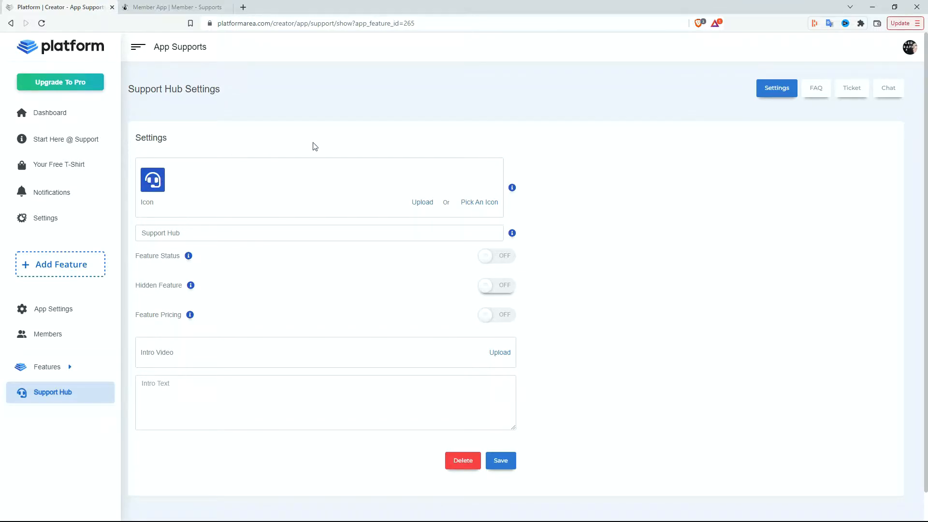
click(482, 205)
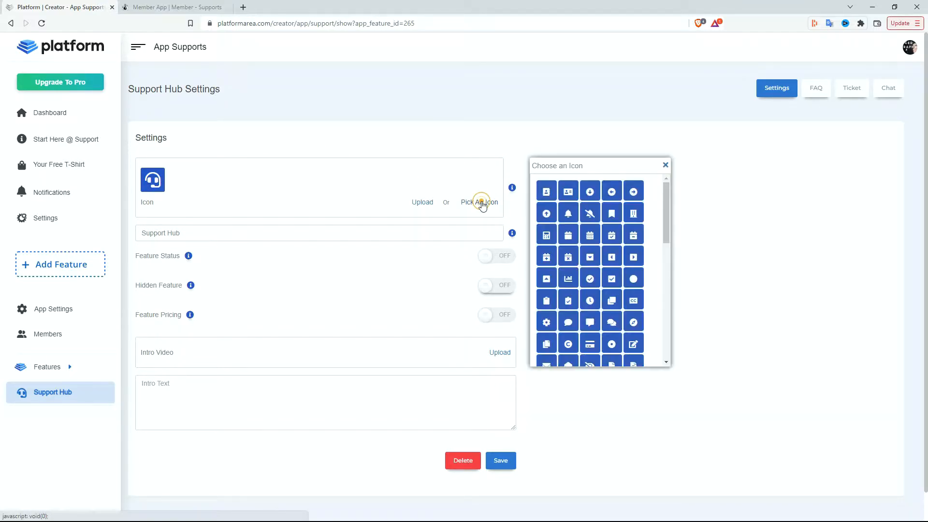
scroll(596, 241, down, 2)
scroll(596, 244, down, 5)
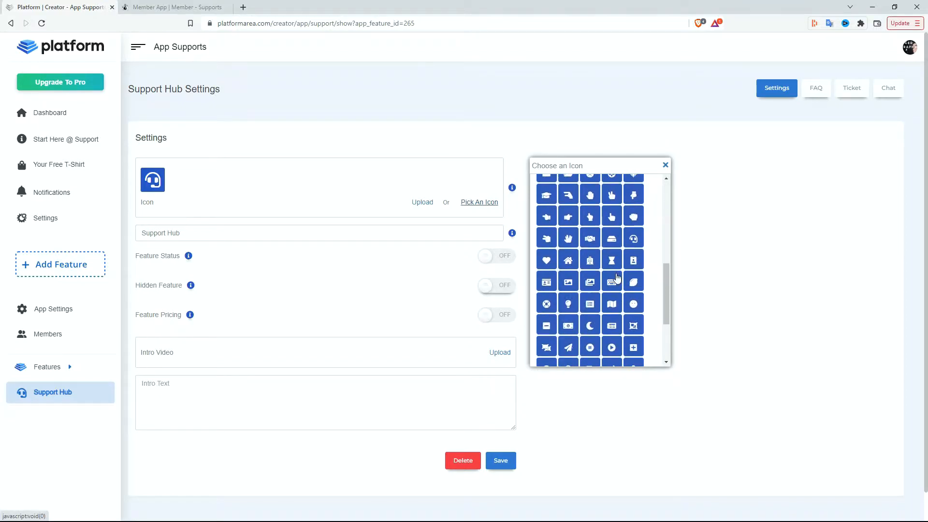
click(507, 144)
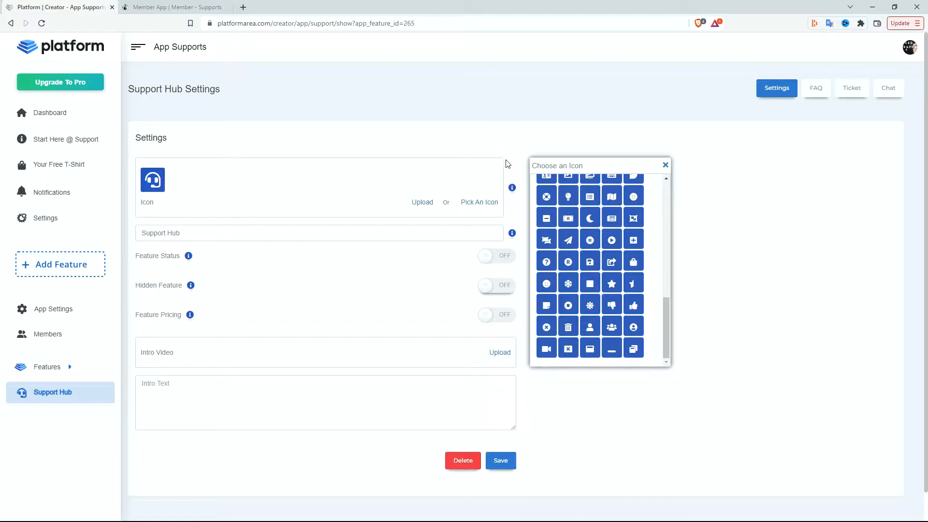
click(665, 166)
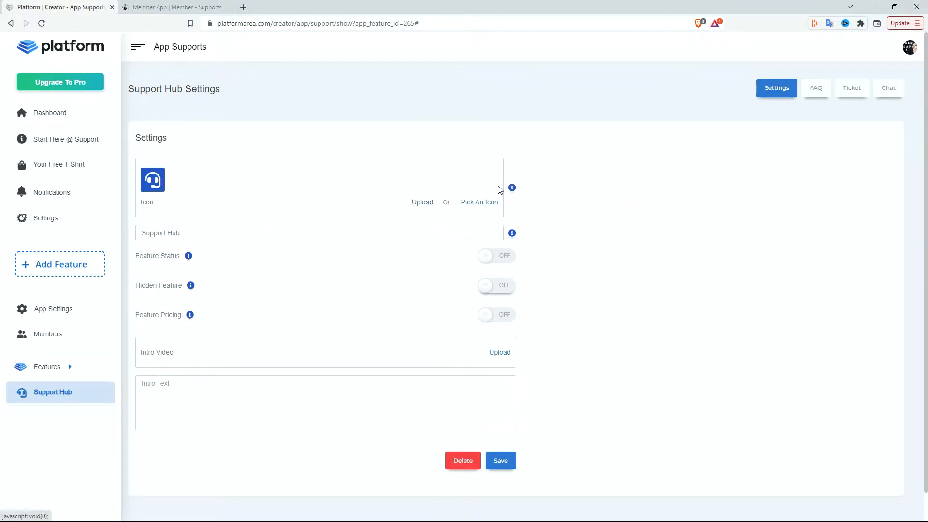
mouse_move(512, 188)
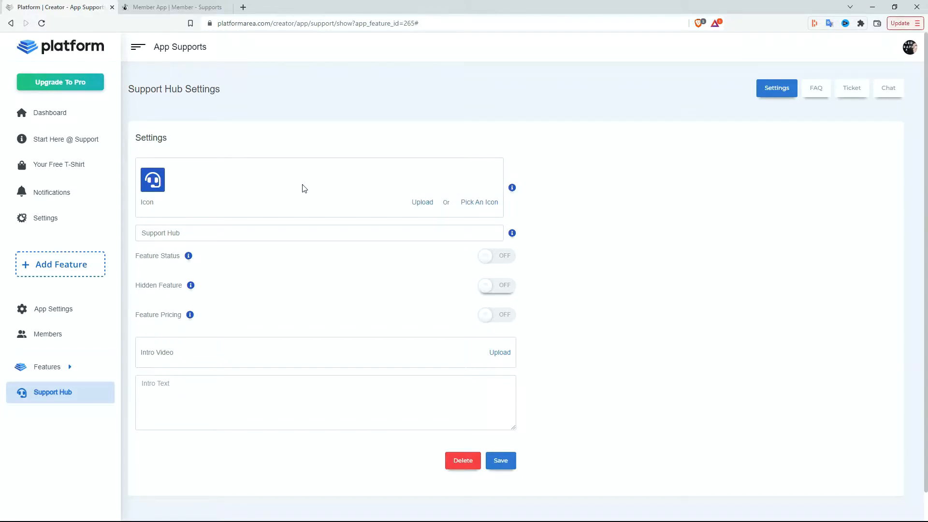
- Rename the Support Hub feature as "Coaching Support" and turn its feature status on
triple_click(235, 231)
text(Coaching G)
text(uide Suppor)
key(BackSpace)
key(BackSpace)
key(BackSpace)
key(BackSpace)
key(BackSpace)
key(BackSpace)
key(BackSpace)
key(BackSpace)
key(BackSpace)
key(BackSpace)
key(BackSpace)
key(BackSpace)
key(BackSpace)
key(BackSpace)
key(BackSpace)
key(BackSpace)
key(BackSpace)
key(BackSpace)
key(BackSpace)
key(BackSpace)
text(Help)
key(BackSpace)
key(BackSpace)
key(BackSpace)
text(Coaching Support)
click(496, 256)
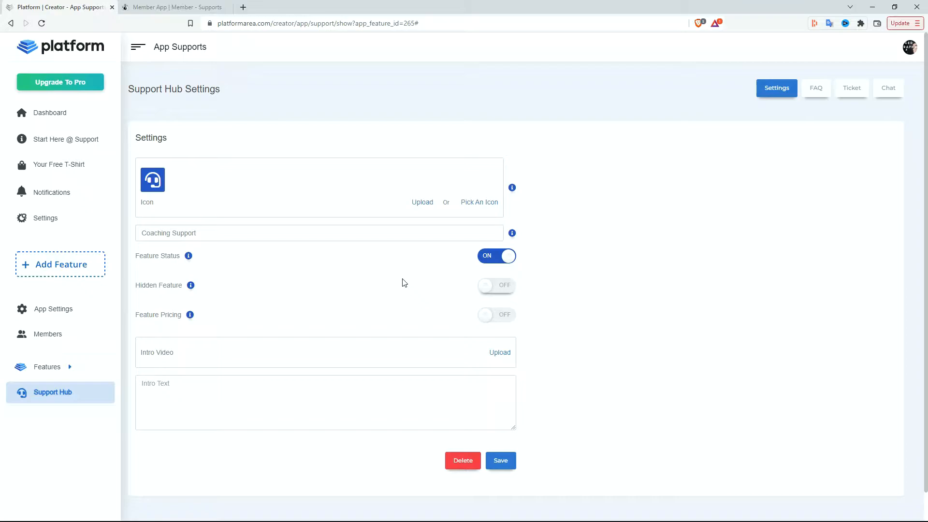
click(495, 286)
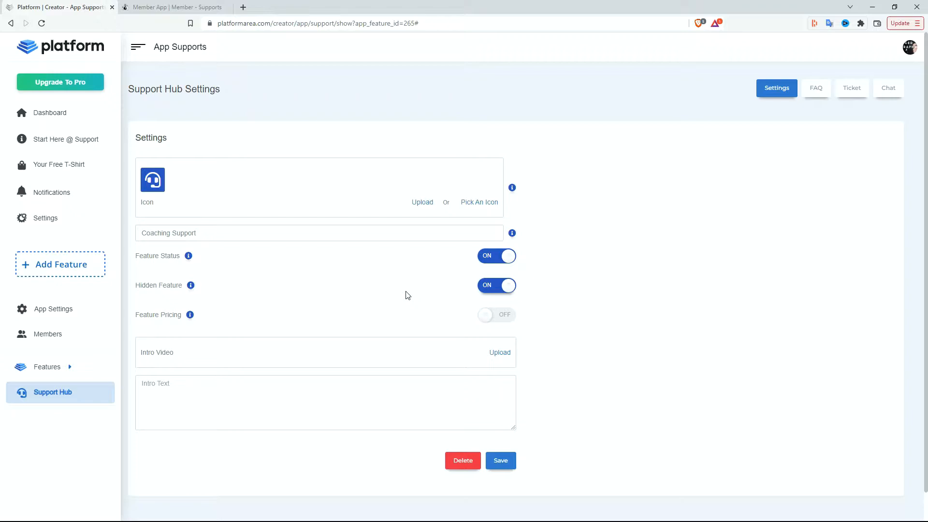
click(495, 289)
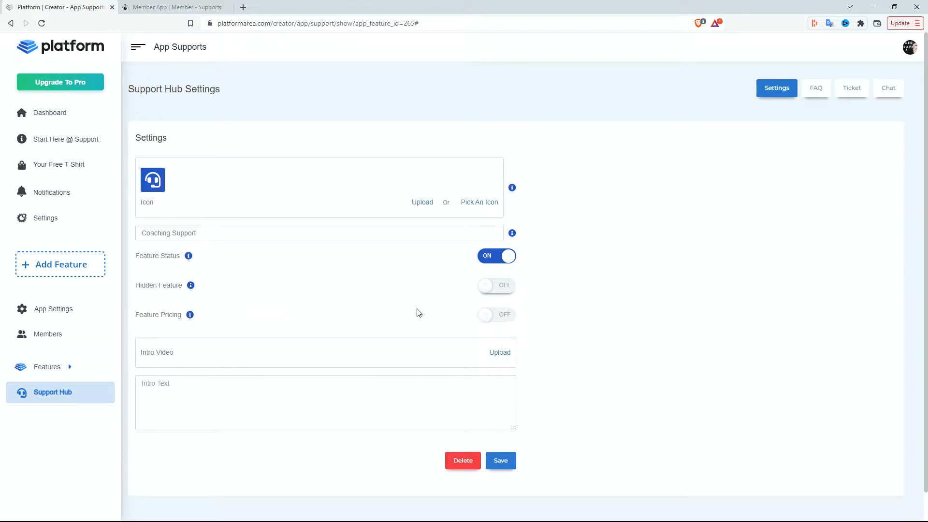
scroll(446, 302, down, 1)
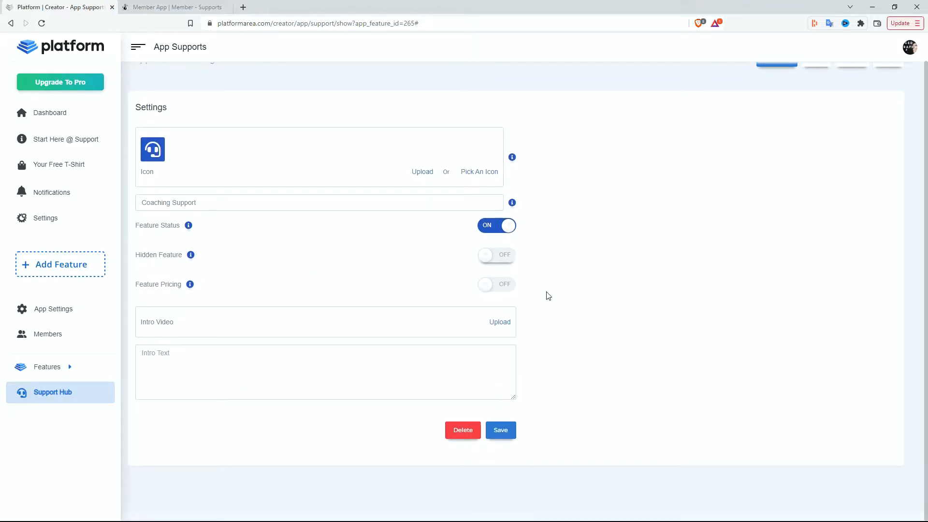
click(498, 286)
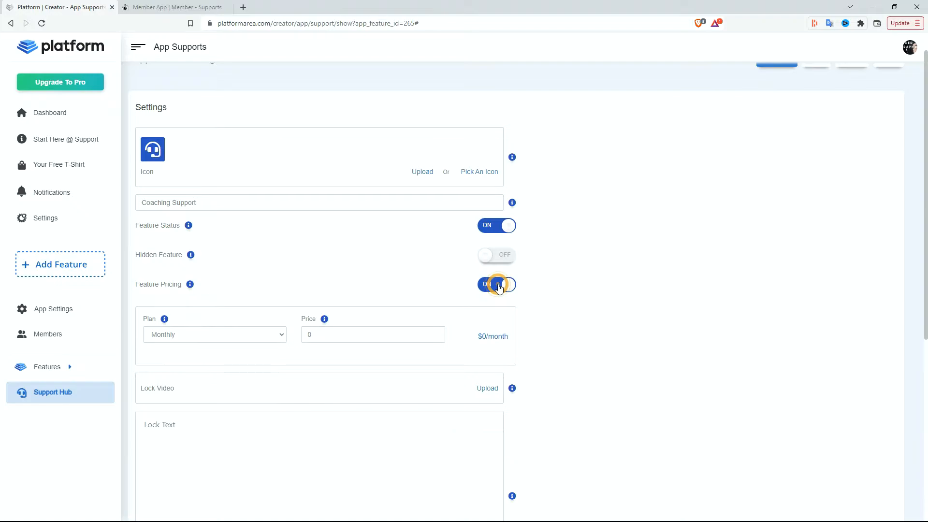
click(216, 336)
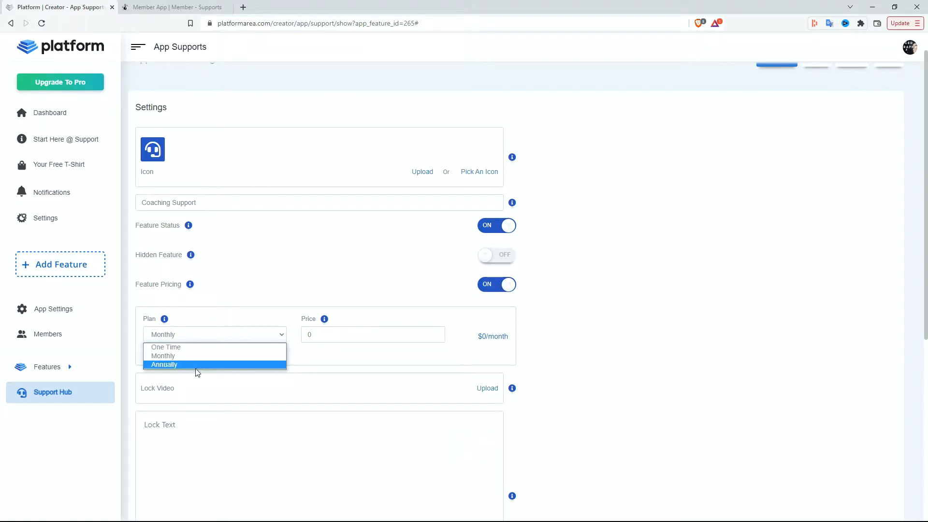
click(361, 338)
click(361, 338)
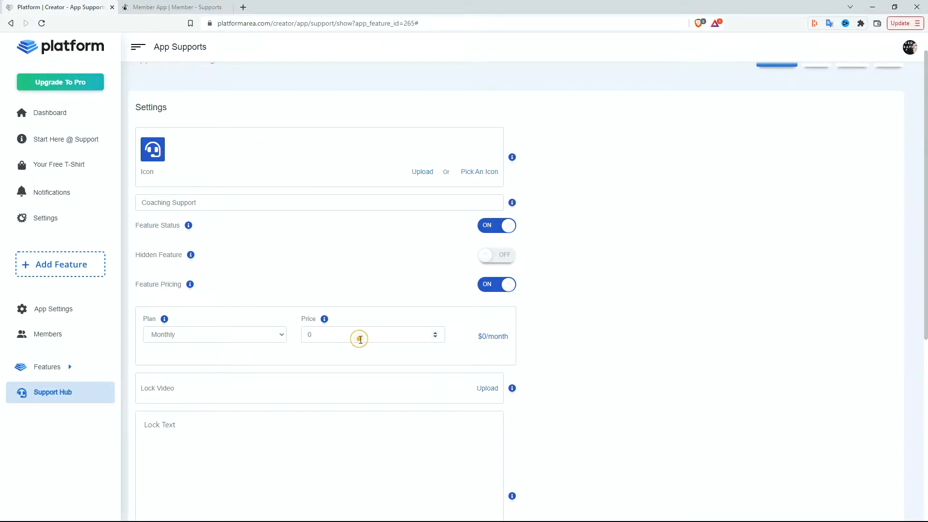
text(50)
key(BackSpace)
key(BackSpace)
key(BackSpace)
text(20)
key(BackSpace)
key(BackSpace)
text(100)
key(BackSpace)
key(BackSpace)
key(BackSpace)
click(213, 335)
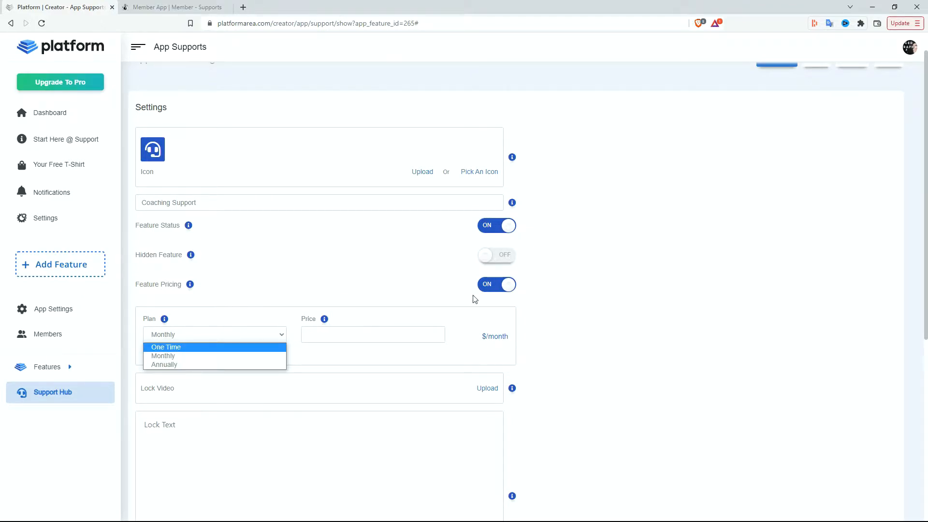
click(431, 284)
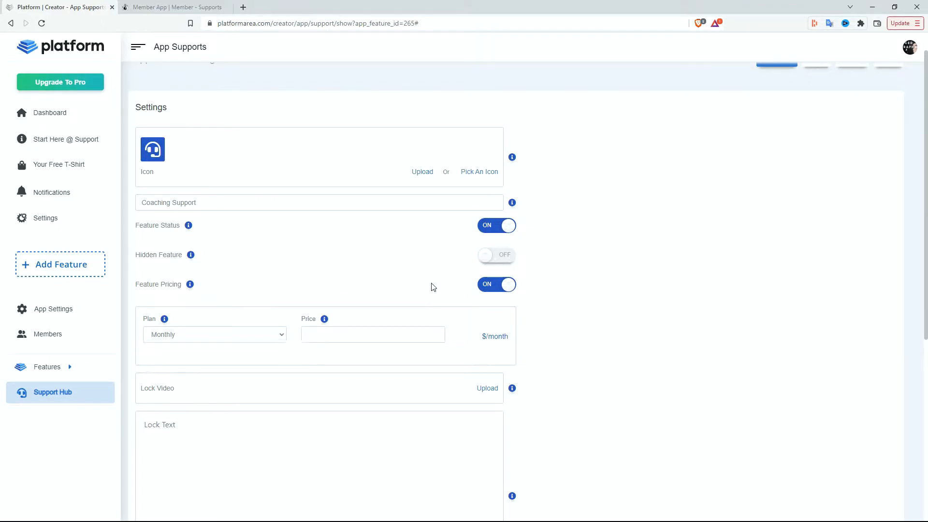
click(501, 286)
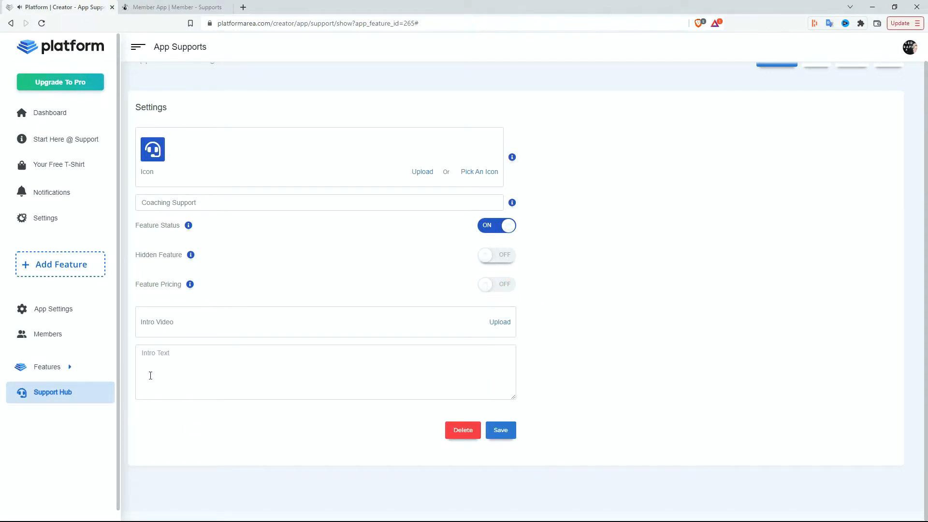
- Enter the intro text "Coaching support for your diet and workout program" and save the feature settings
click(170, 357)
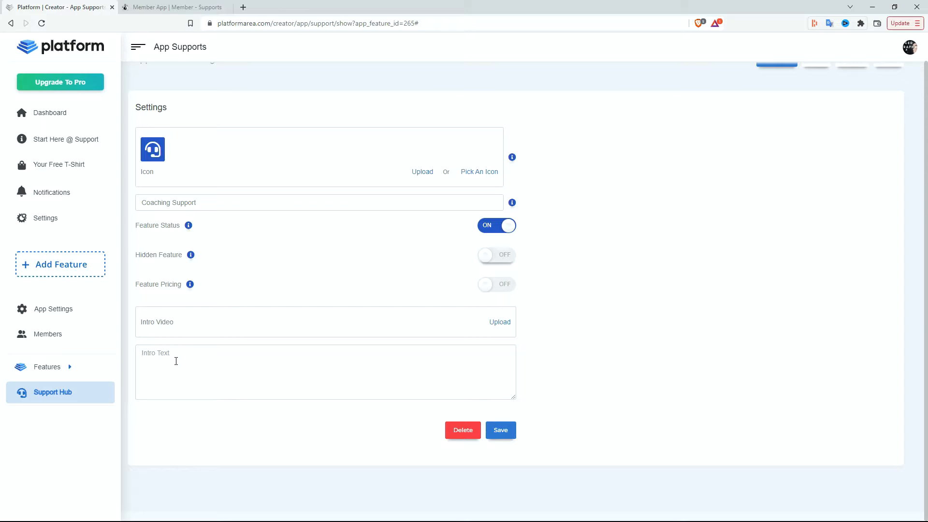
text(Coaching support for your diet and workout program)
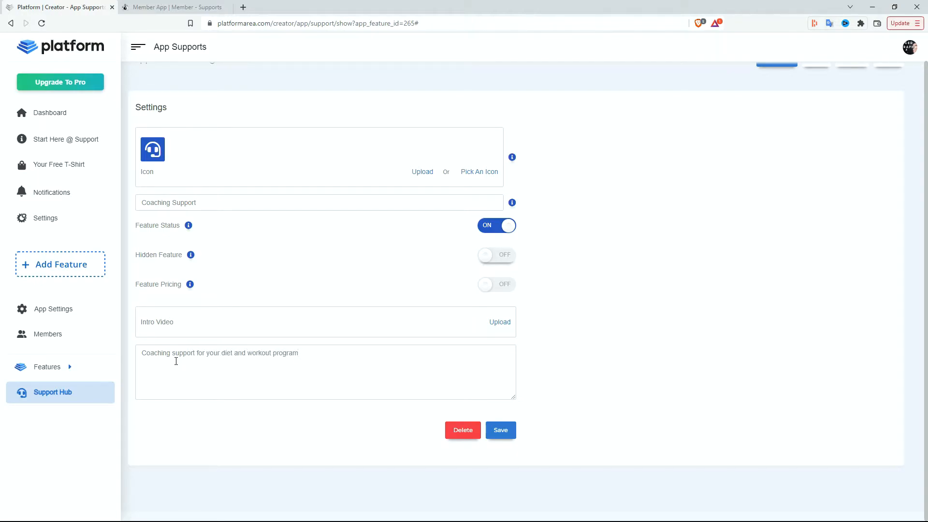
click(511, 431)
click(506, 435)
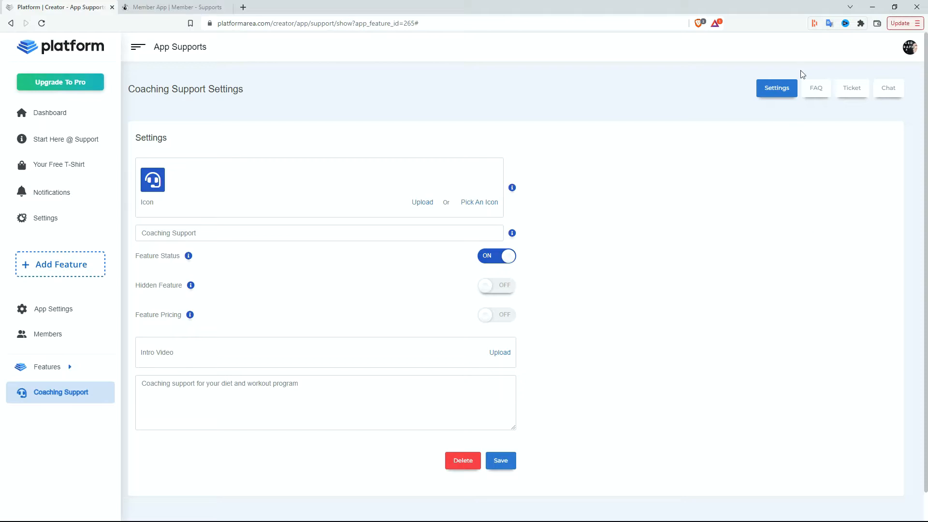
- Add the Coaching Support FAQ "What do I have for breakfast?" with the answer "FOOD !!"
click(822, 98)
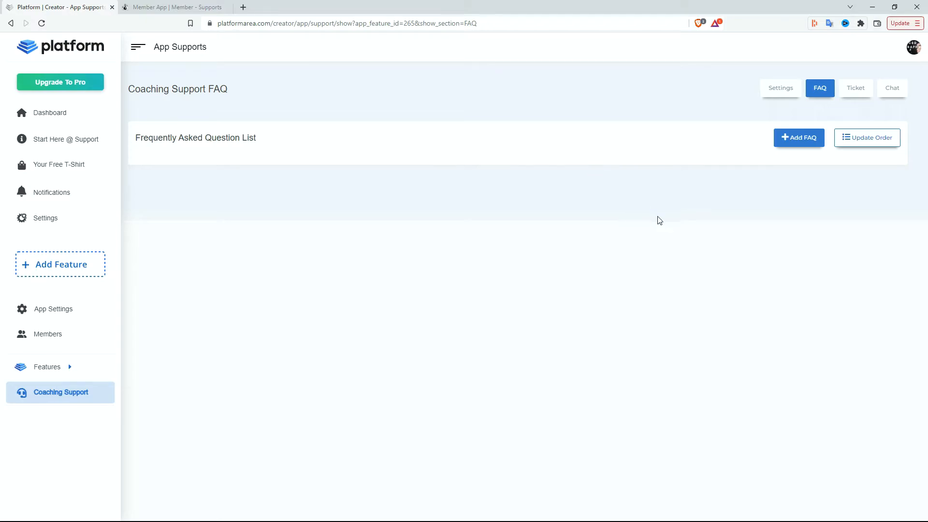
click(806, 147)
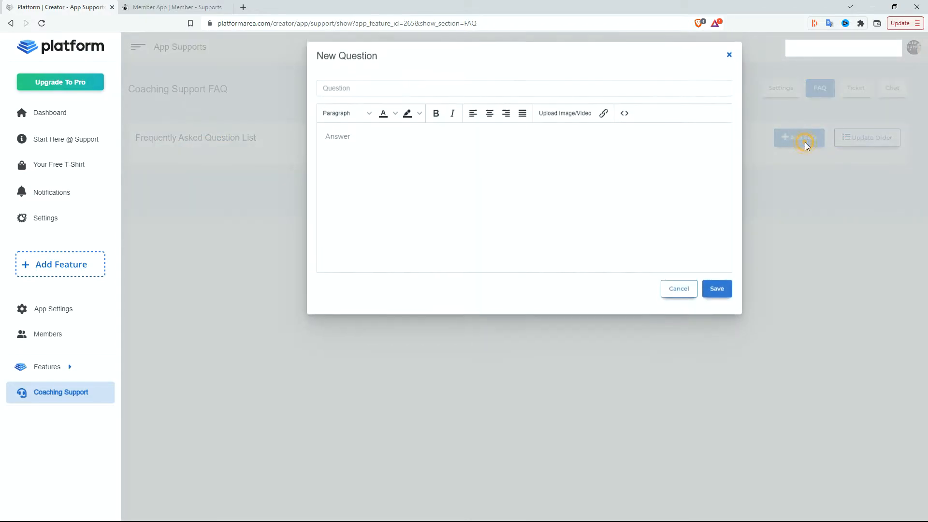
click(366, 92)
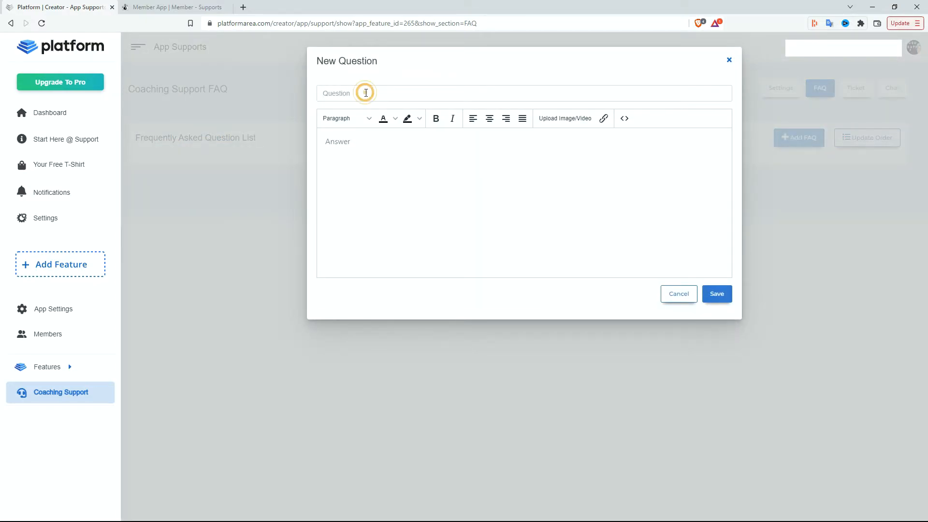
text(What do I have for breakfast?)
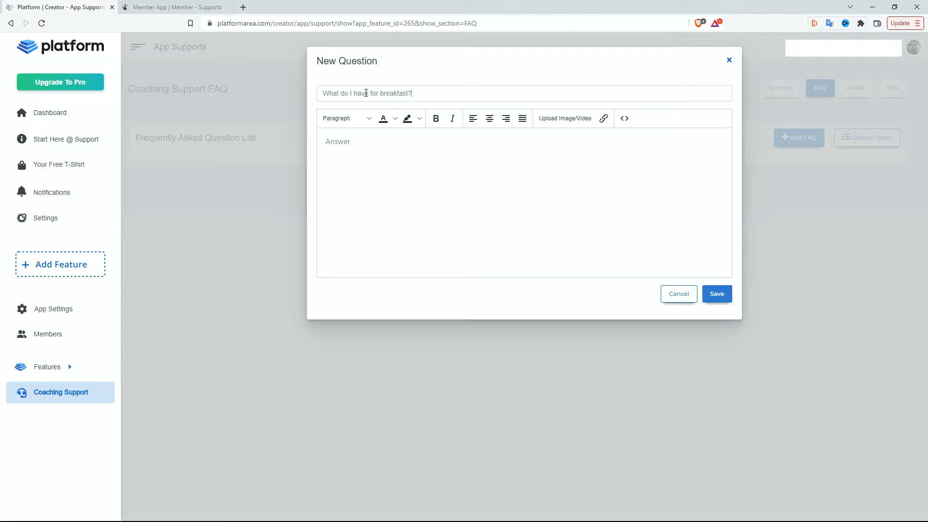
click(365, 144)
text(FOOD !!)
click(720, 296)
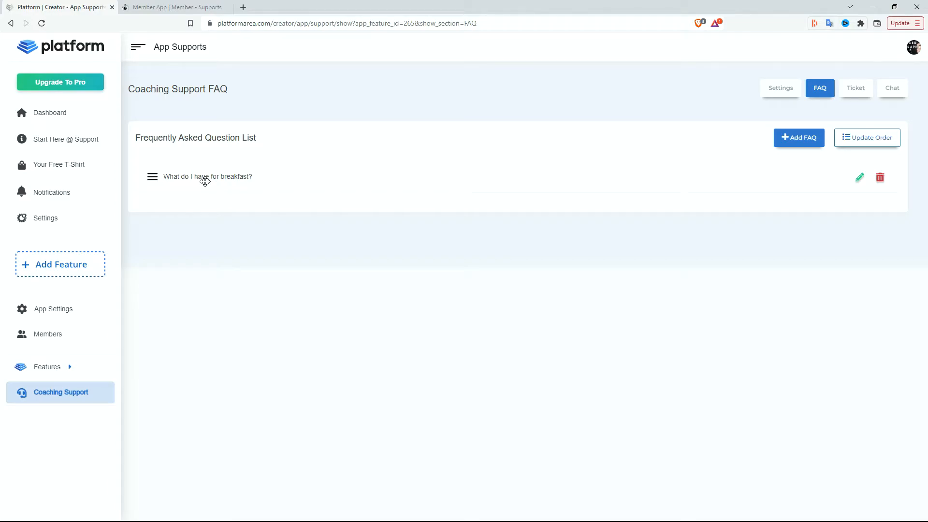
- Add the FAQ "How much weight should I be lifting?" with the answer "A lot."
click(789, 138)
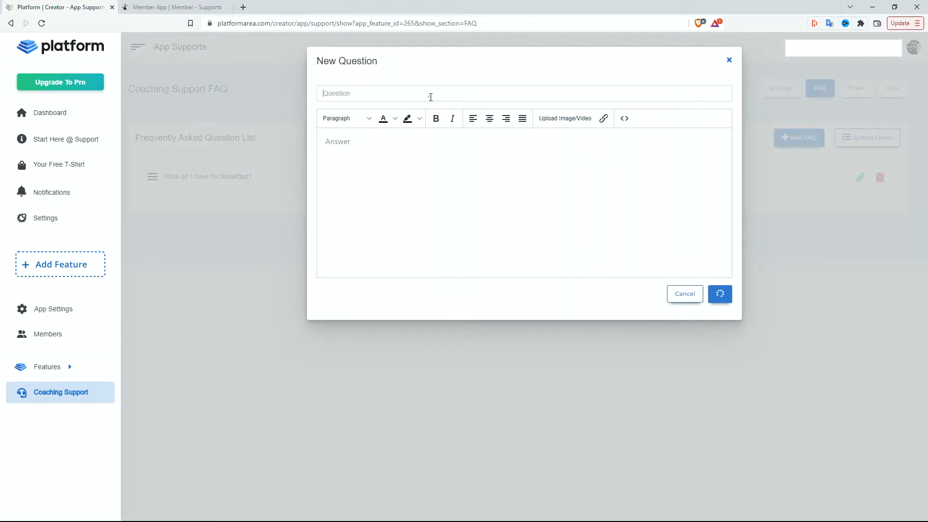
click(430, 97)
text(How much weight should I be lifting?)
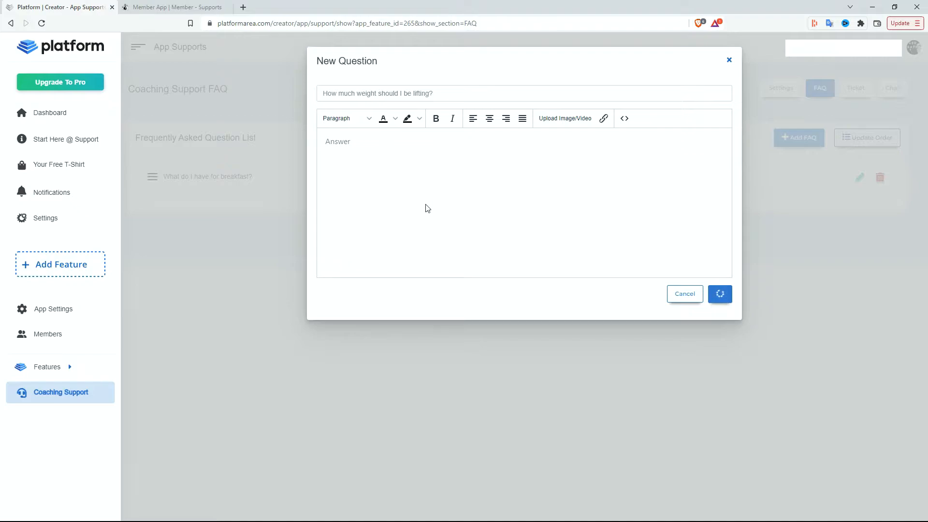
click(441, 173)
text(A lot.)
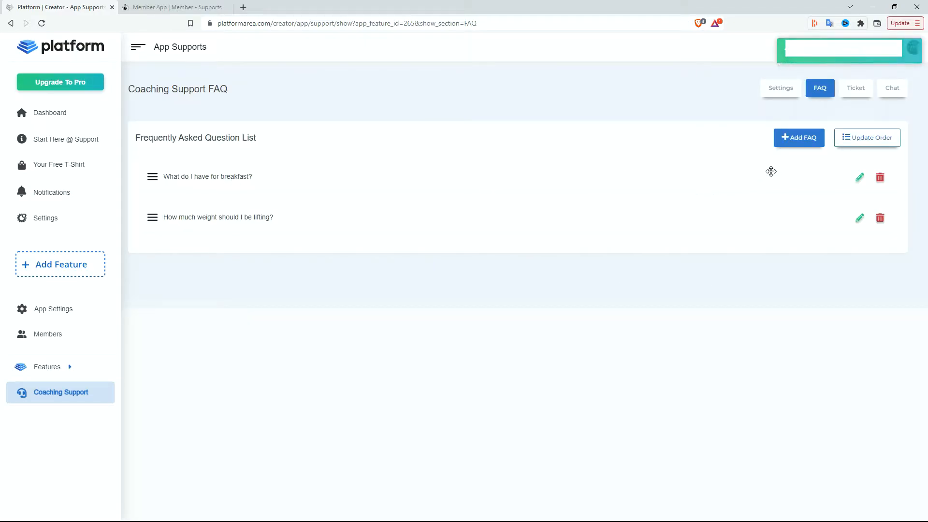
- Add the FAQ "What should I do on my day off from the gym?" with the answer "That answer is in the program"
click(797, 138)
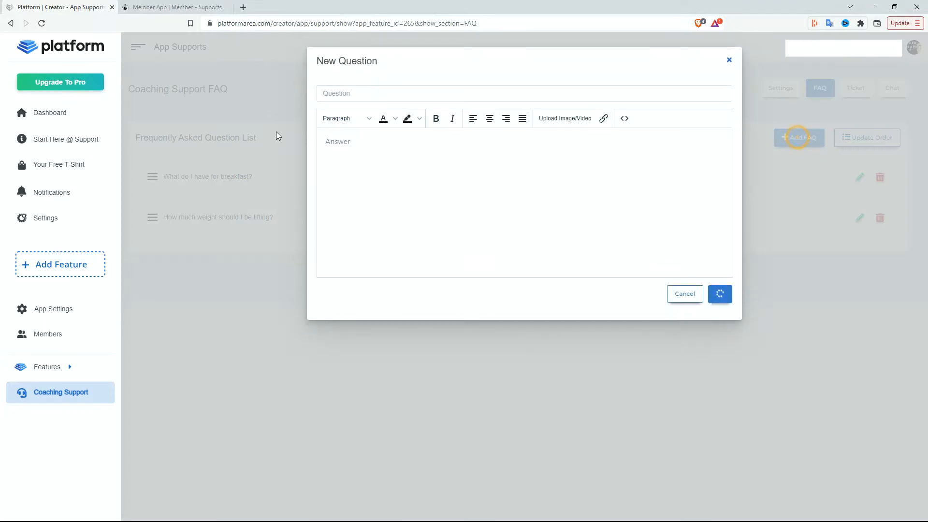
click(360, 89)
text(I'ts my off day from the gym , what should i do?)
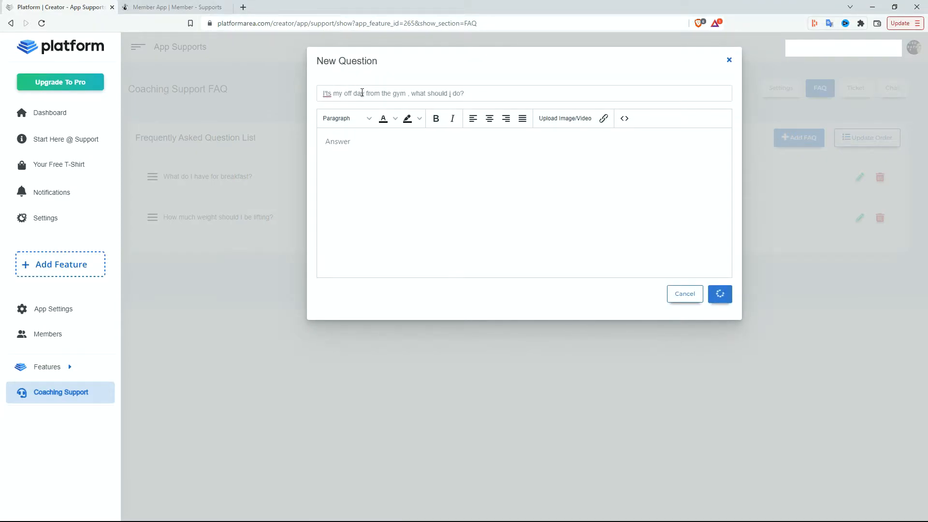
click(430, 167)
text(That answer is in the program)
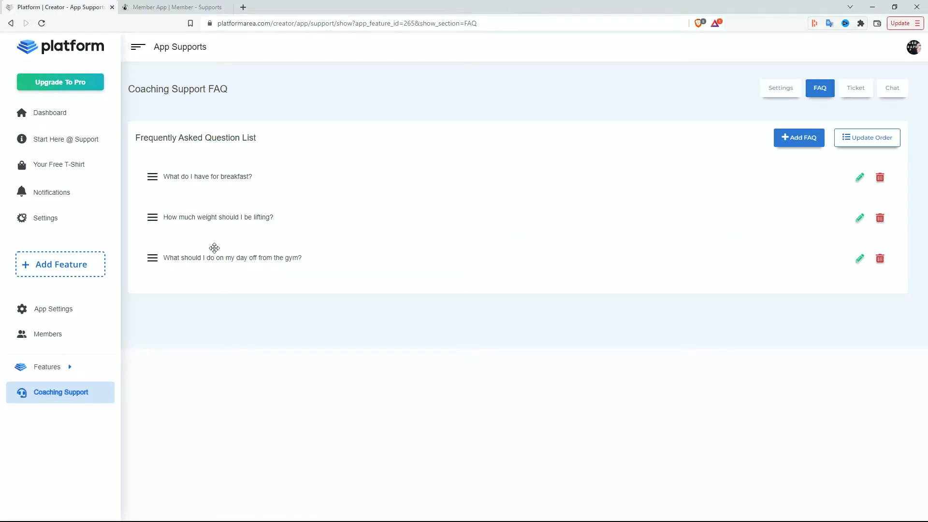
- Move the question about the day off from the gym to the top of the FAQ list and update the order
drag(252, 261, 251, 155)
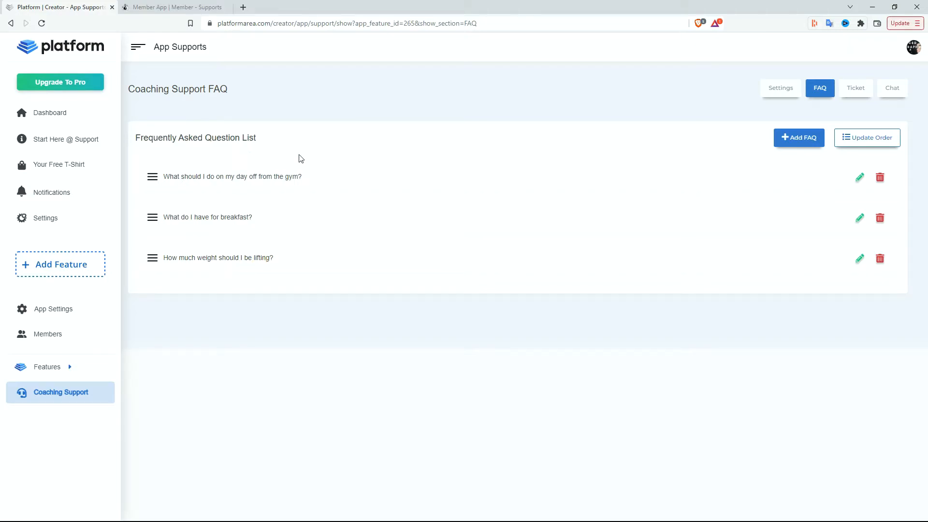
click(858, 141)
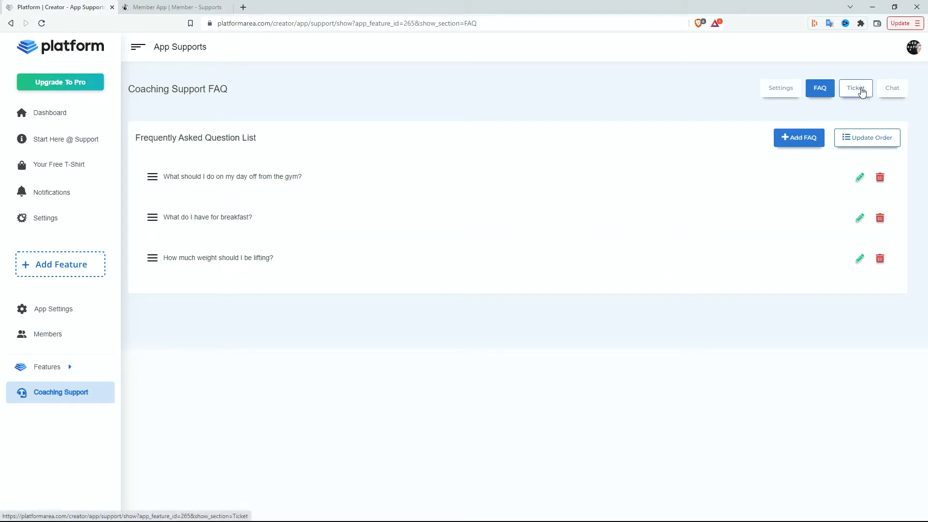
- Open the ticket section of Coaching Support
click(861, 90)
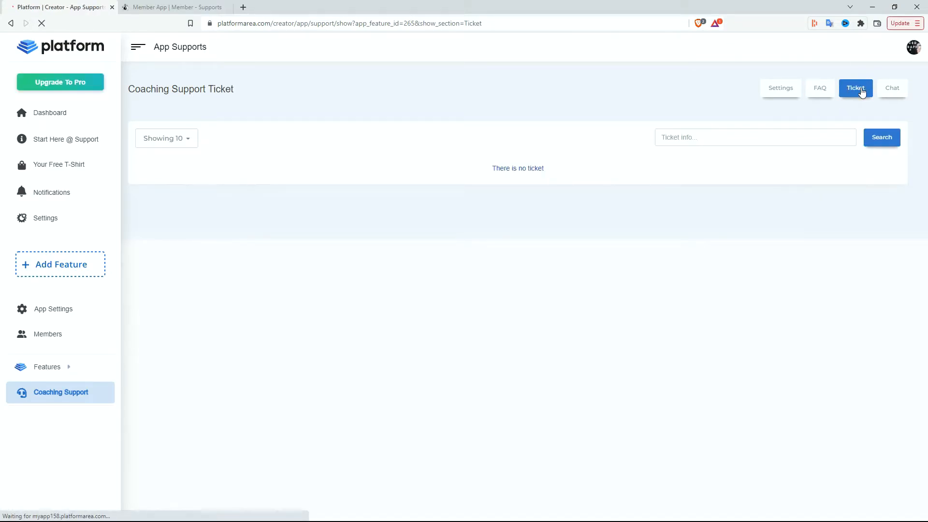
- Open the member list and bring up the Coaching Support page as the test member in the member app
click(640, 237)
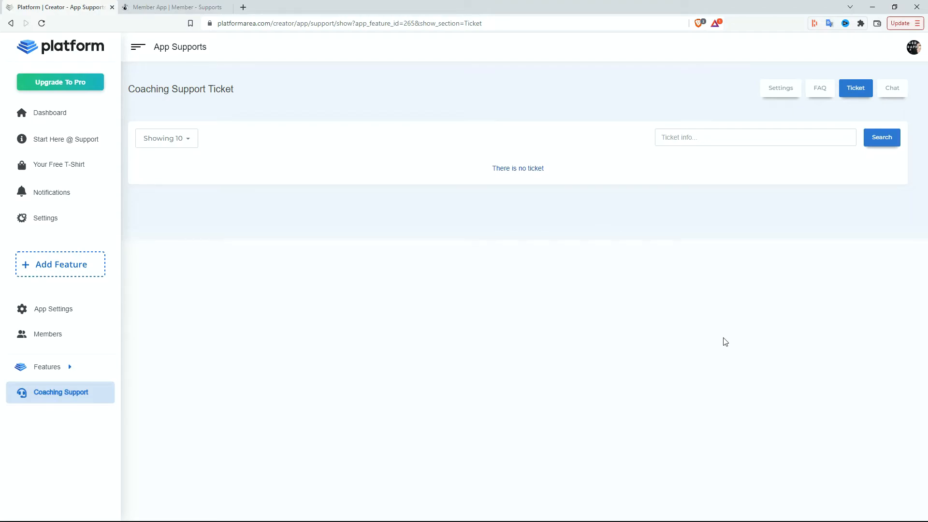
click(72, 334)
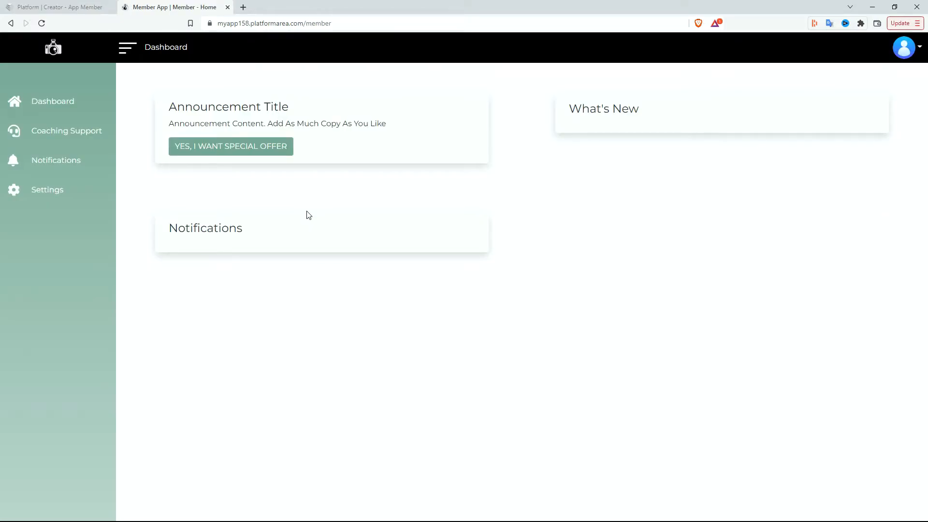
click(77, 136)
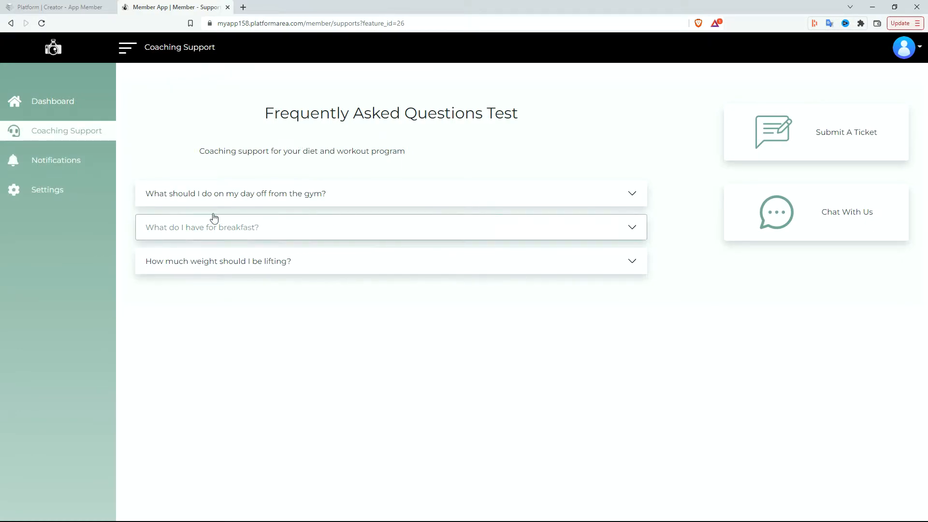
- Expand and collapse each of the three frequently asked questions to check how their answers appear to members
click(344, 198)
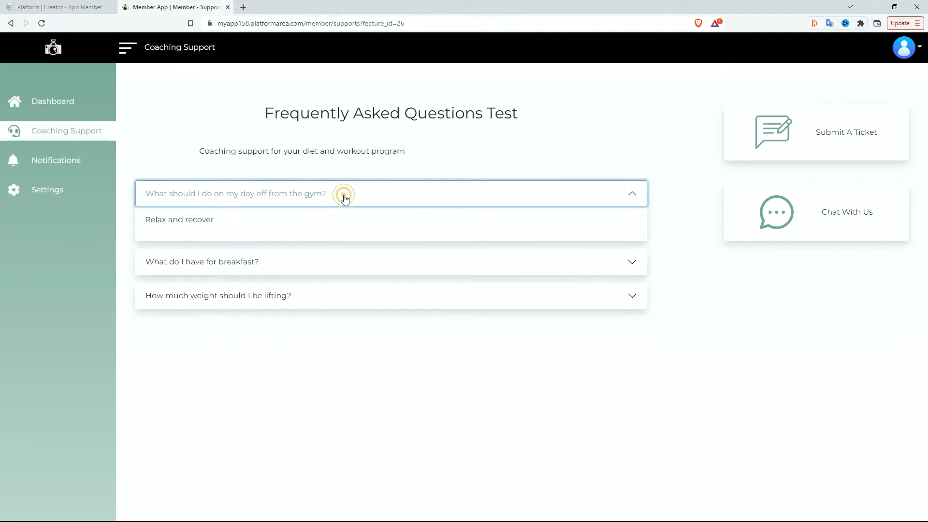
click(344, 194)
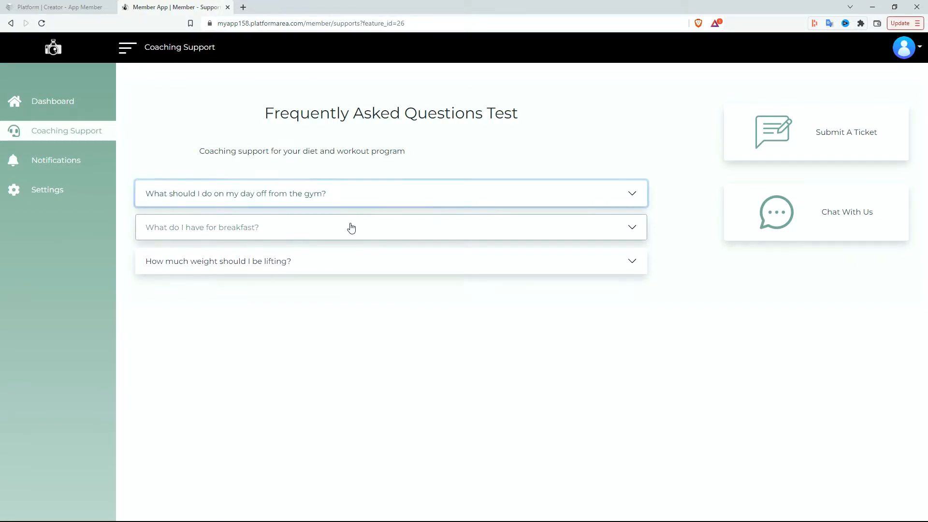
click(350, 226)
click(351, 226)
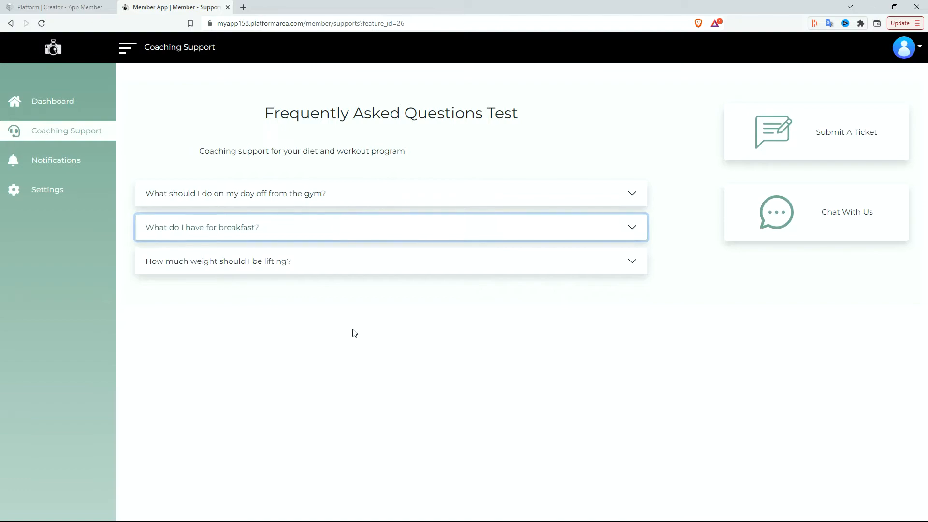
click(360, 267)
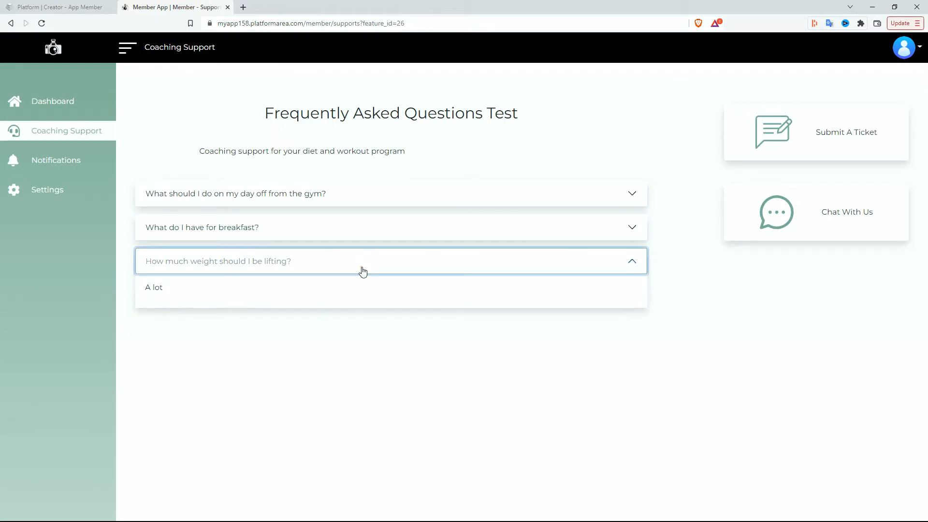
click(361, 268)
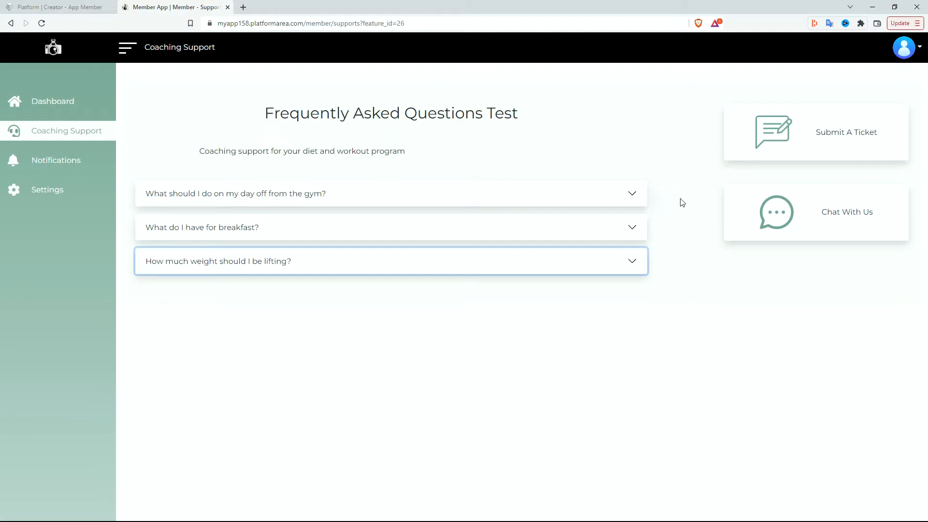
- Submit a ticket with the subject "I hurt my knee the other day" and the message "should I still workout?"
click(788, 148)
click(373, 169)
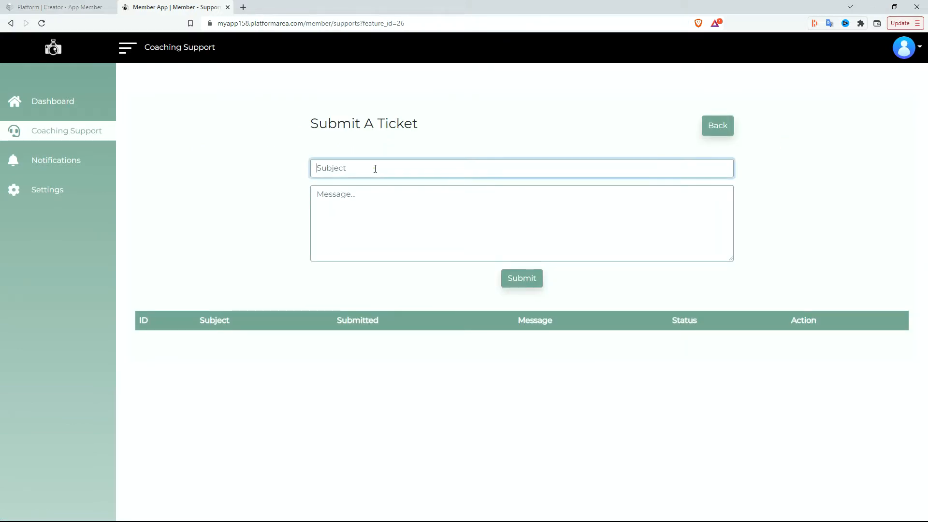
text(I hurt my kne)
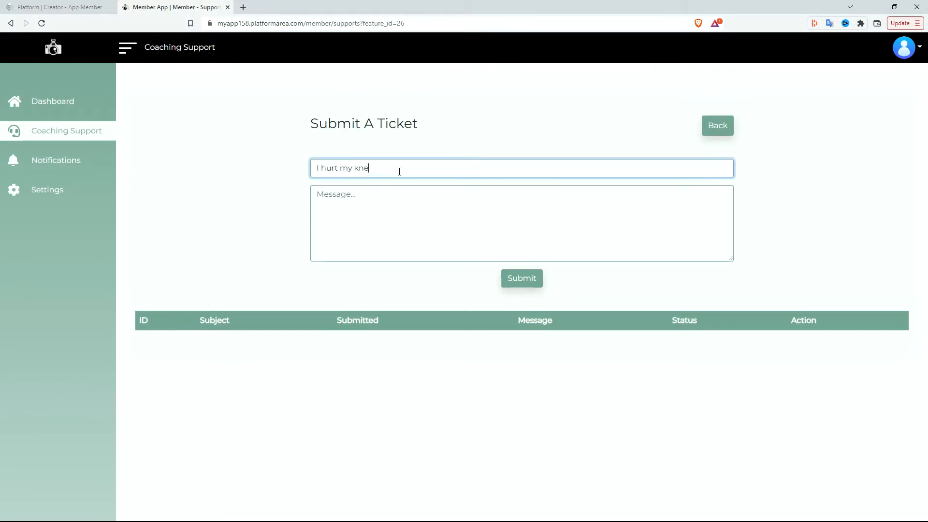
text(e the other day)
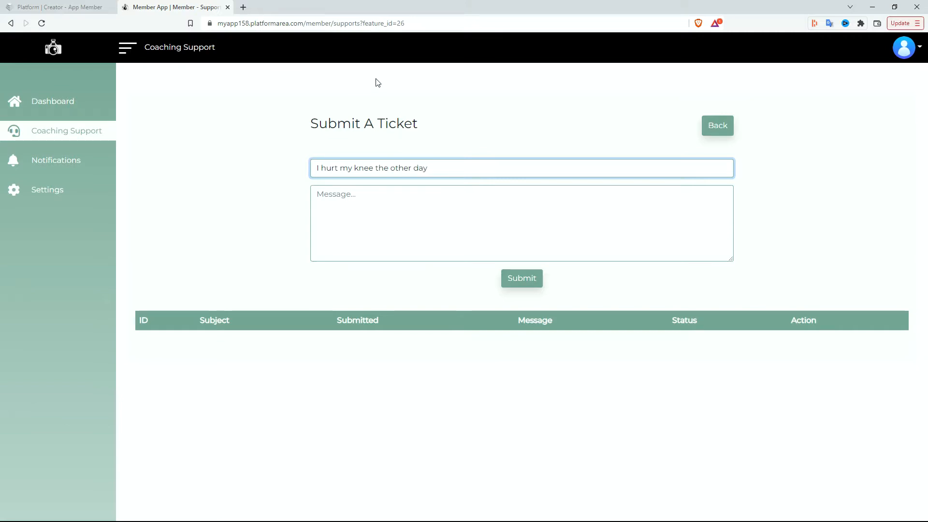
click(454, 206)
text(should I )
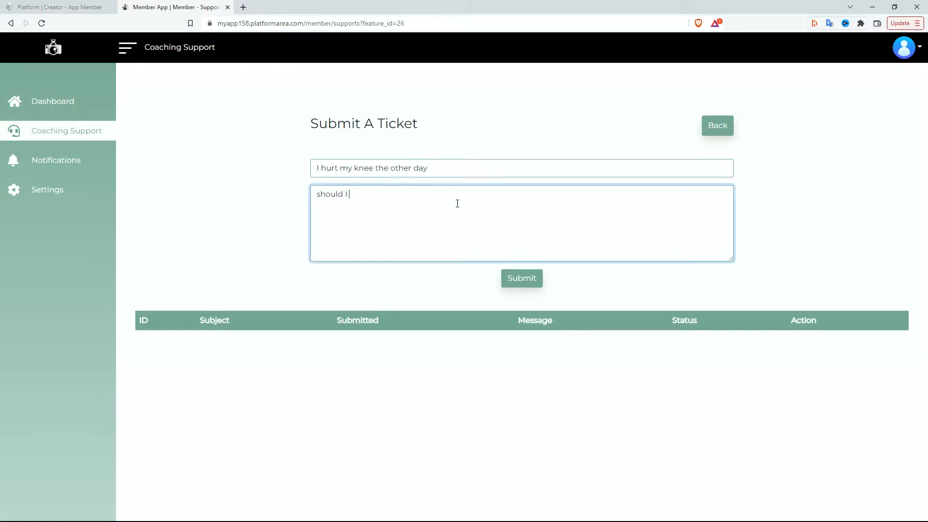
text(still workout?)
click(540, 284)
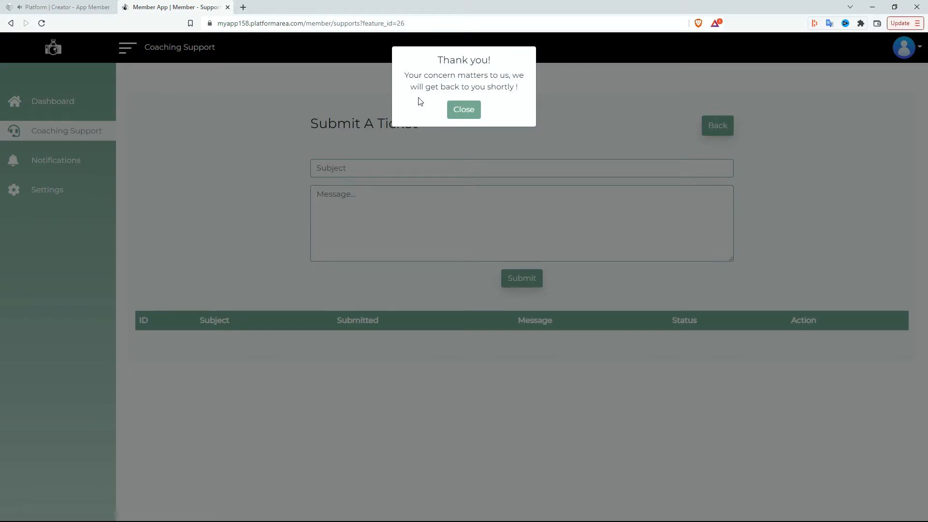
click(464, 110)
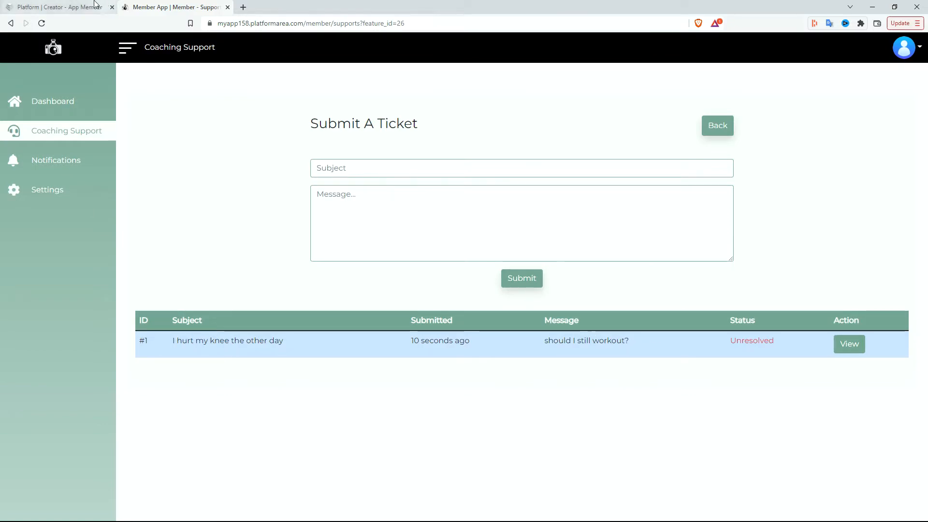
- Switch to the creator side, check the newly submitted ticket about the hurt knee, and open its details
click(69, 5)
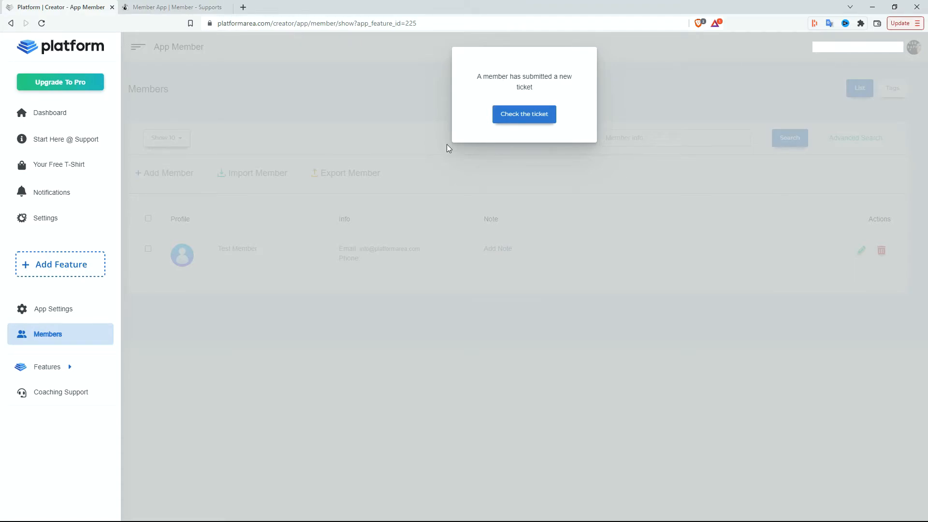
click(517, 116)
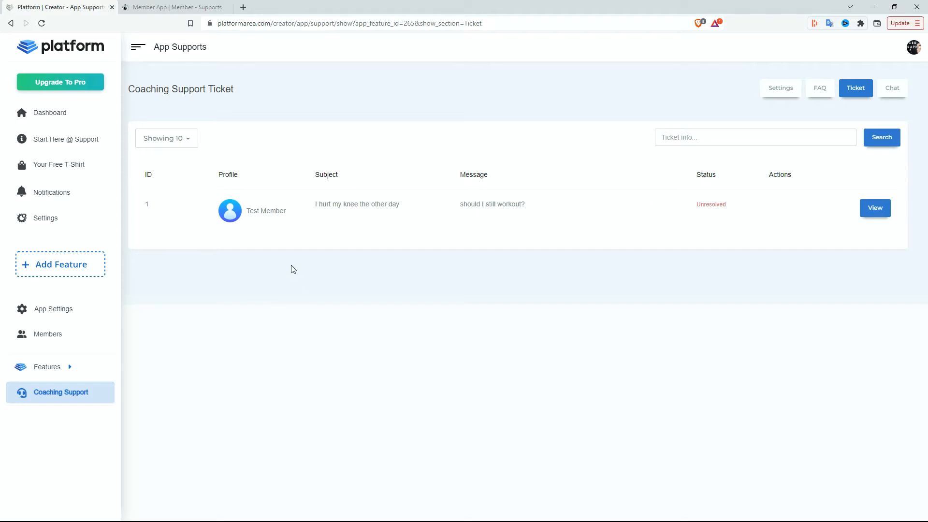
drag(315, 204, 401, 205)
click(473, 247)
drag(458, 204, 525, 205)
click(555, 315)
click(874, 211)
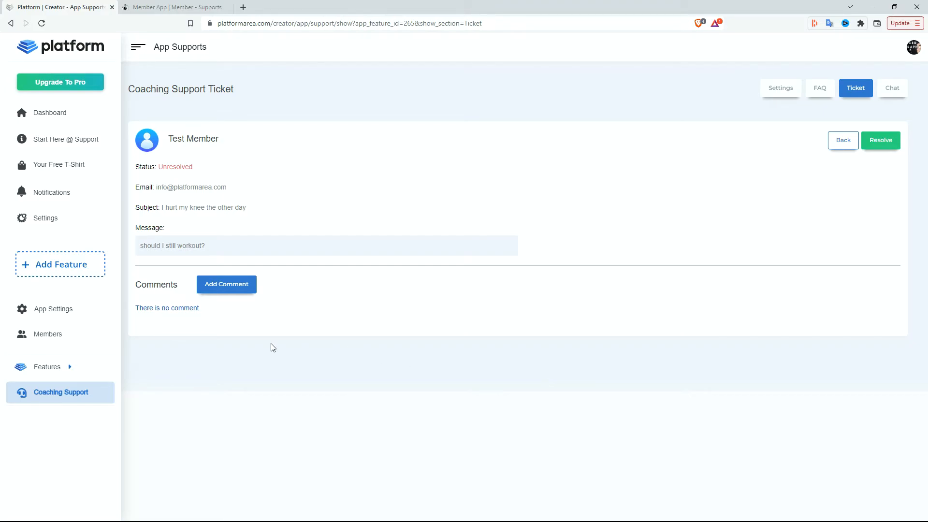
- Add the comment "No you should definitely take it easy until you are fully healed." to the knee ticket
click(225, 287)
click(456, 125)
text(n)
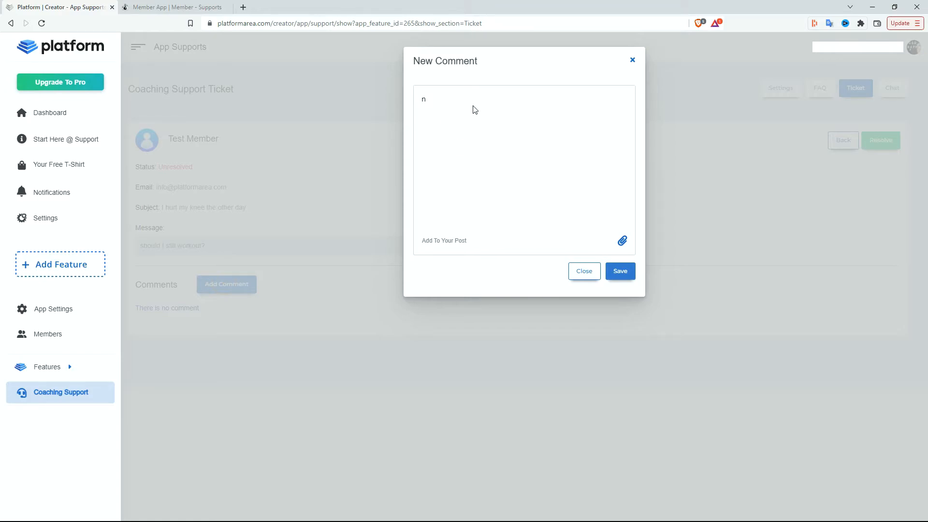
text(o you should definitely take it easy until you are fully )
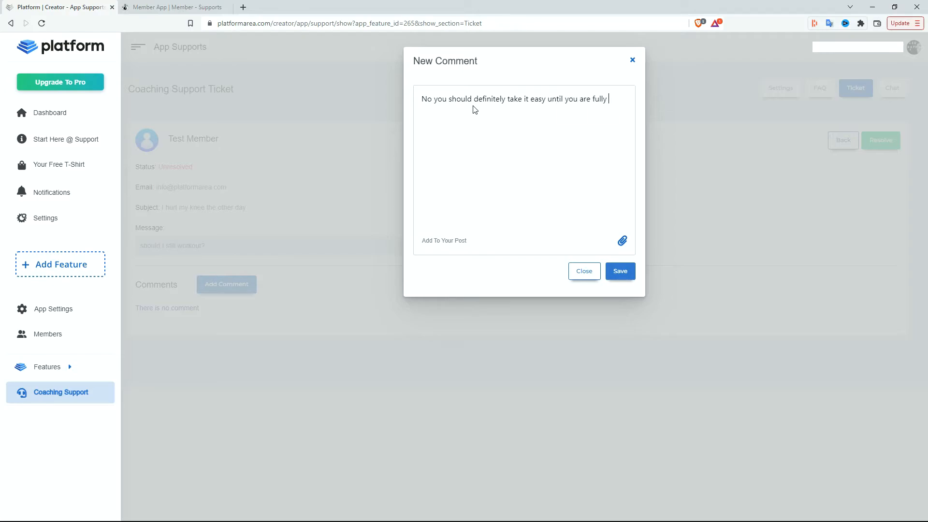
text(healed.)
click(621, 272)
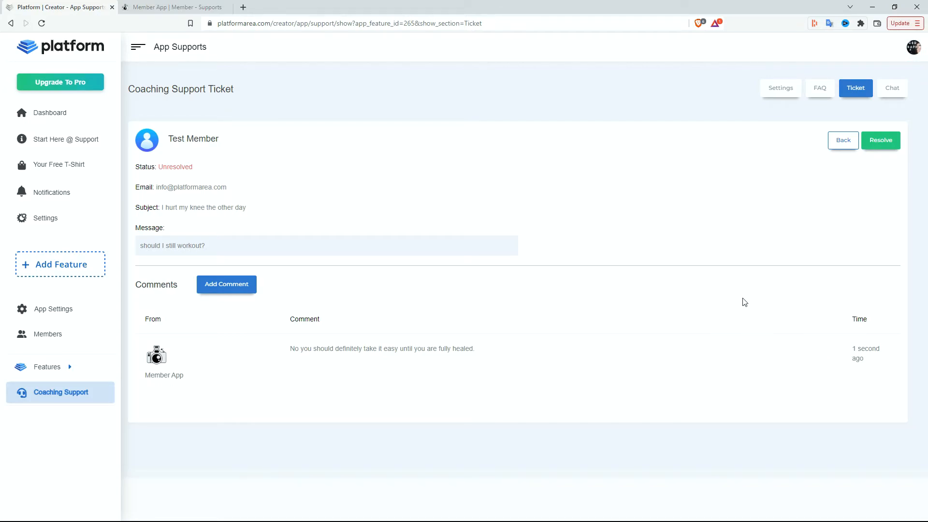
- Resolve the knee ticket and return to the ticket list
click(893, 146)
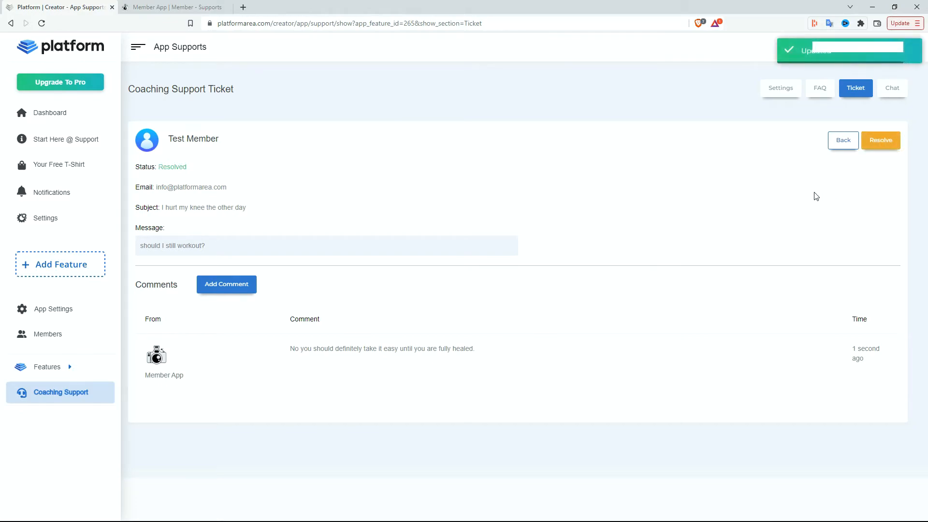
click(843, 146)
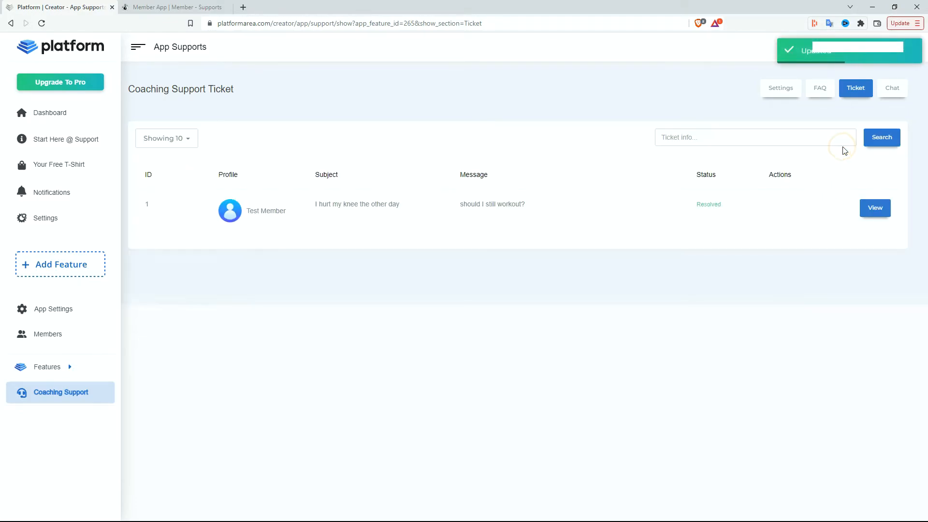
click(713, 208)
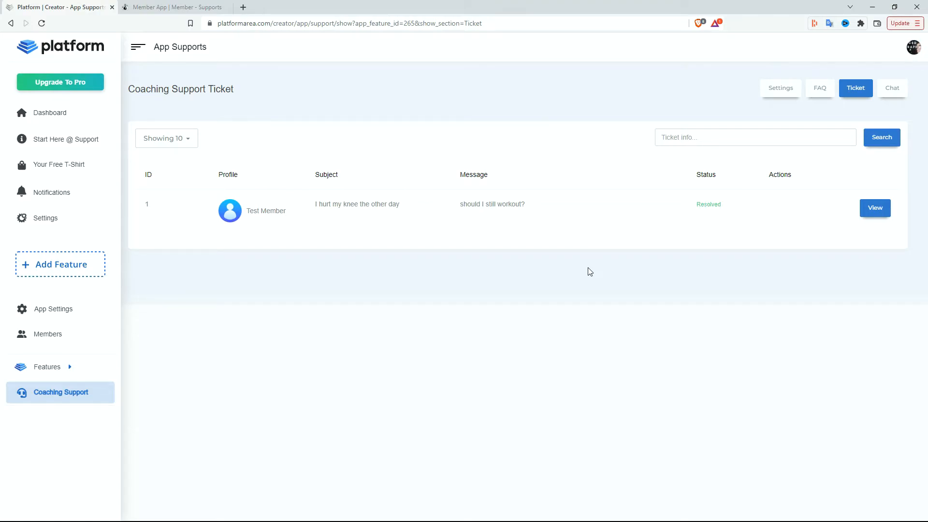
- Reload the member app's Coaching Support page and review the knee ticket's status and the coach's comment
click(173, 8)
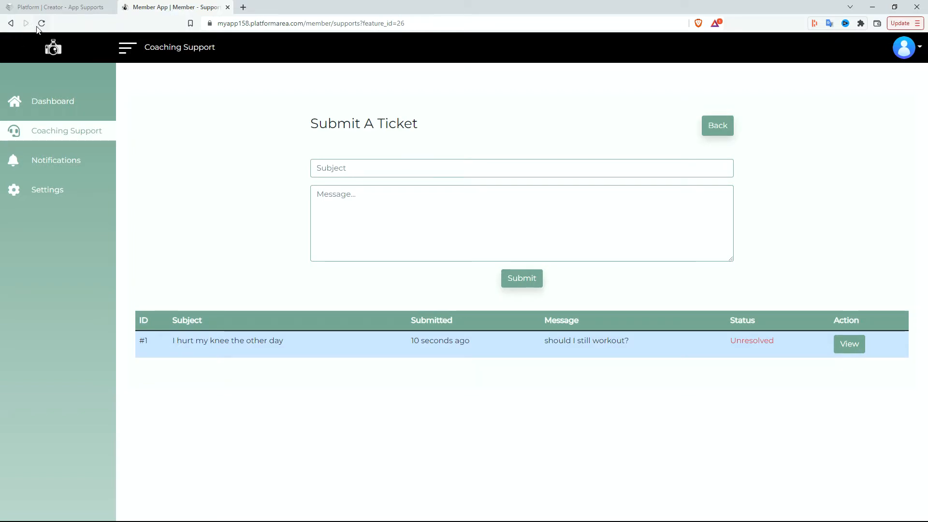
click(42, 24)
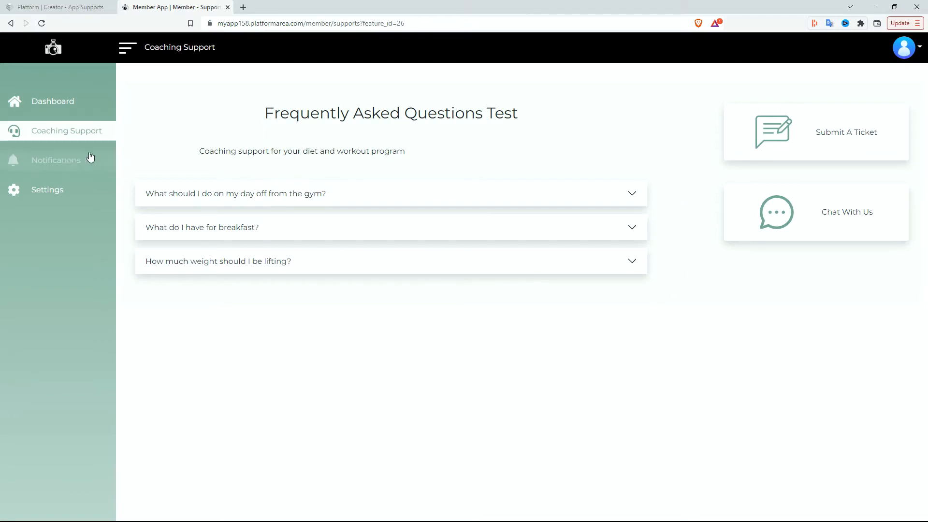
click(787, 140)
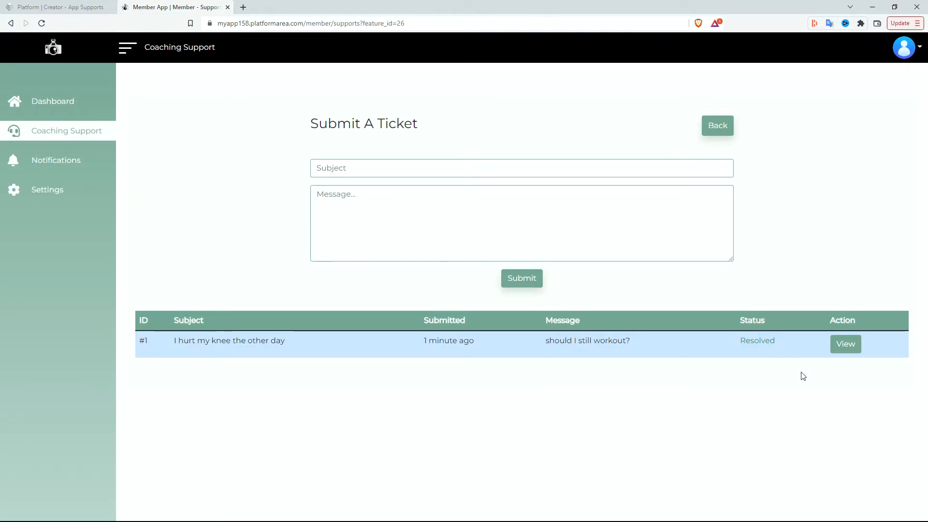
click(850, 343)
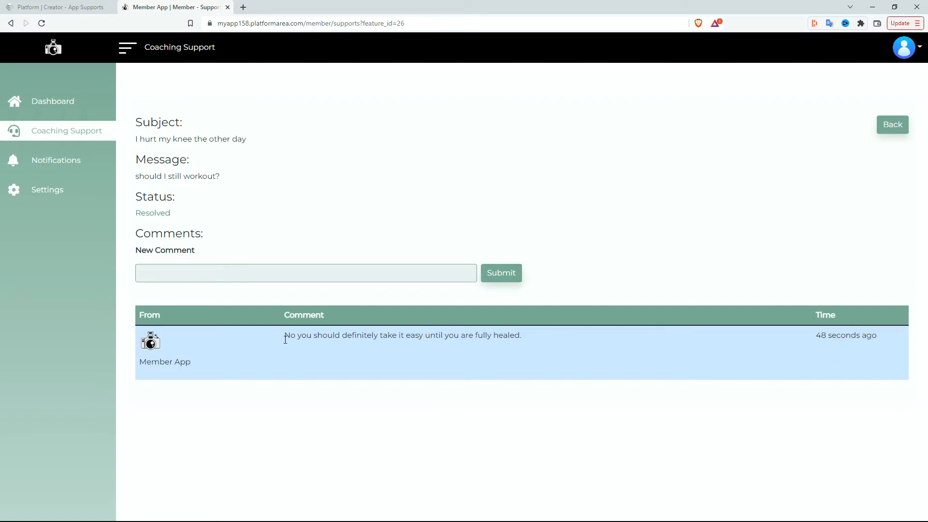
drag(286, 340, 399, 344)
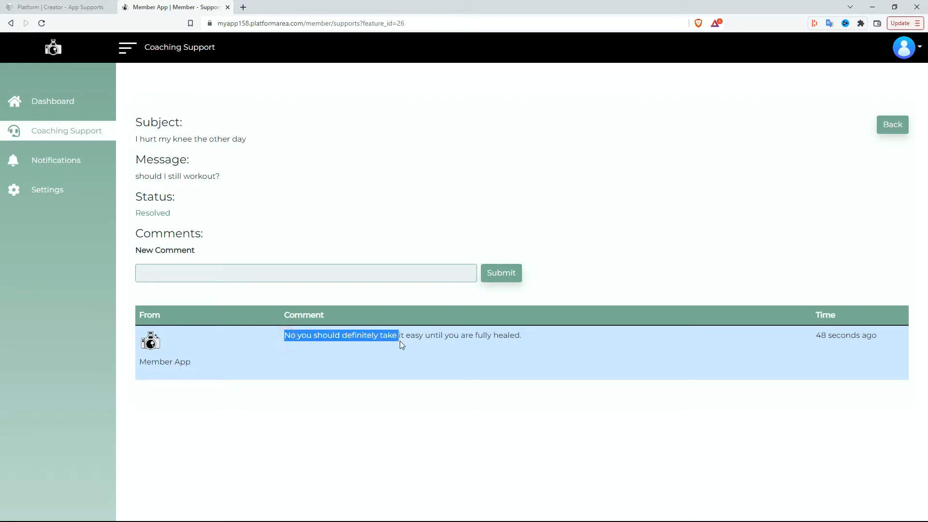
click(574, 410)
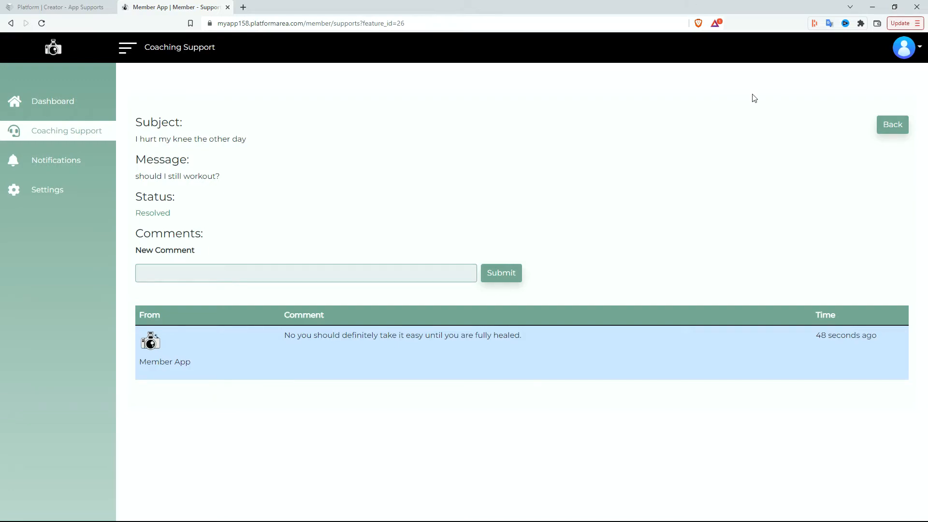
click(892, 126)
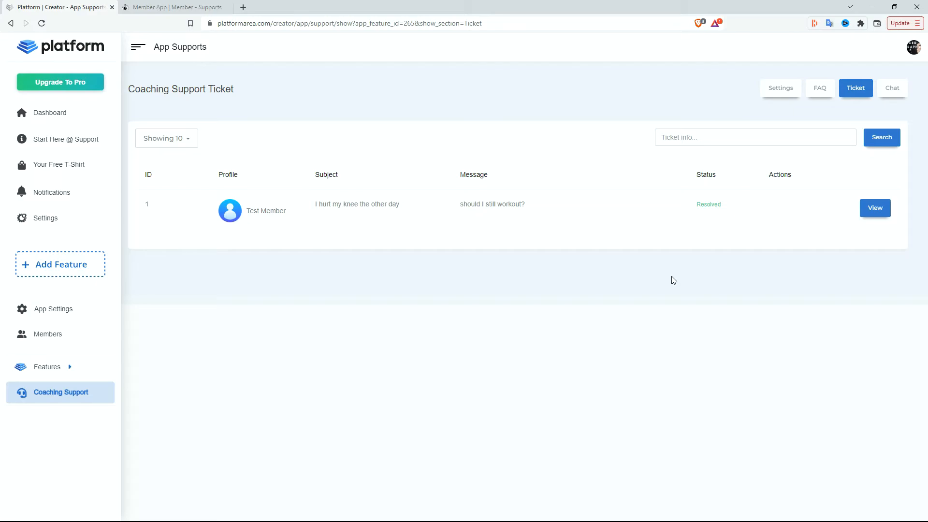
- Open the Coaching Support FAQ list on the creator side and bring up the gym day-off question for editing
click(820, 97)
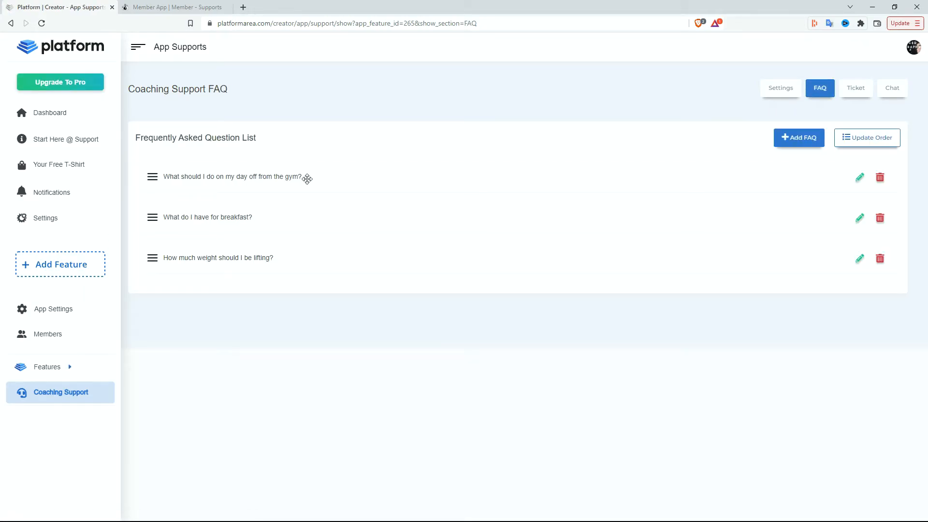
click(859, 179)
- Open the Coaching Support chat with the test member and send "Hey Test Member how's your knee going?"
click(891, 95)
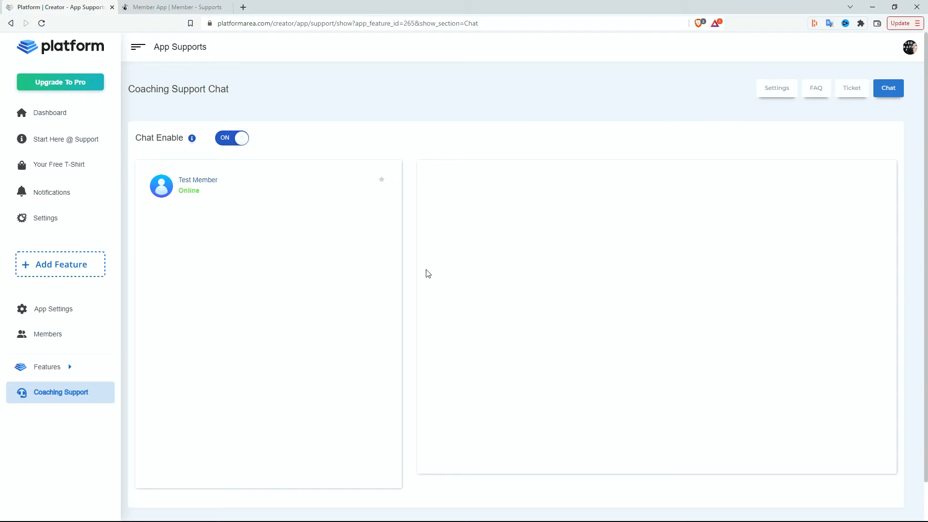
click(241, 184)
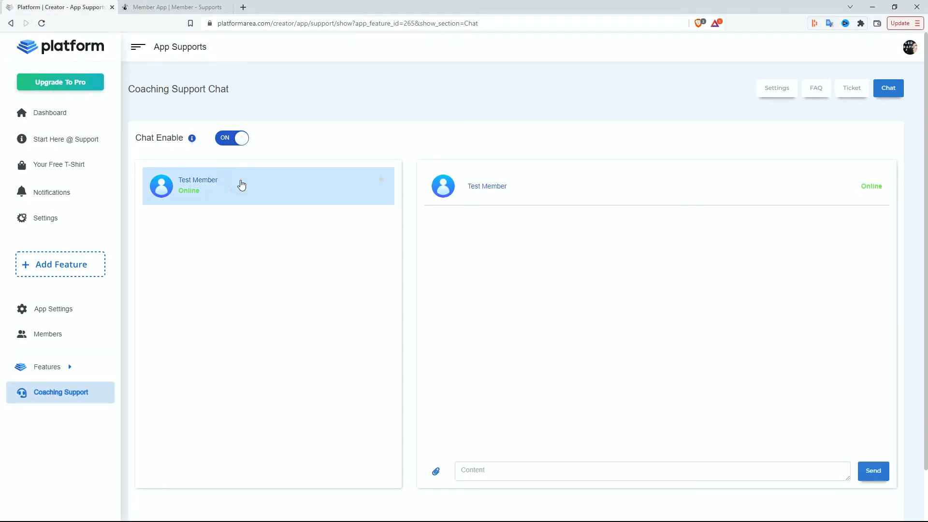
click(549, 471)
text(Hey Test Mm)
key(BackSpace)
text(ember how's your knee going?)
key(Return)
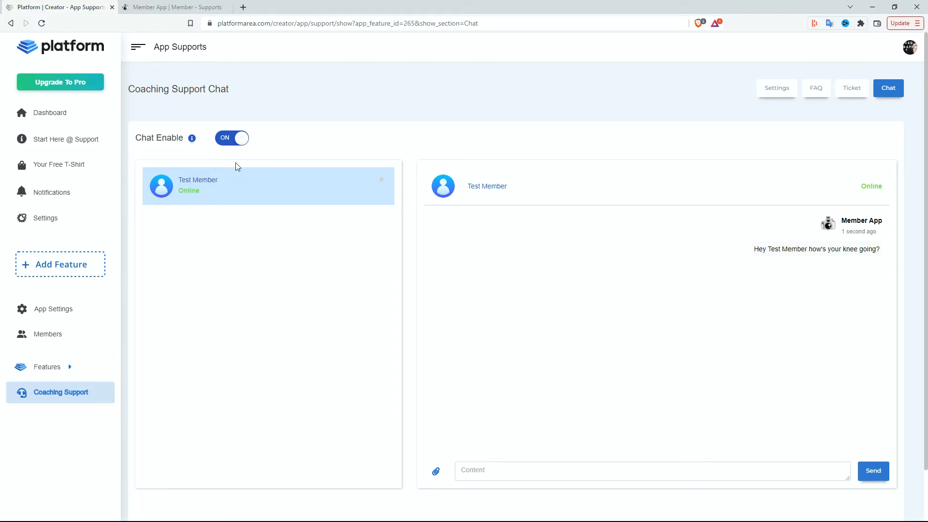
- Open the member app's Coaching Support chat and draft the reply "it's going okay but still recovering"
click(180, 11)
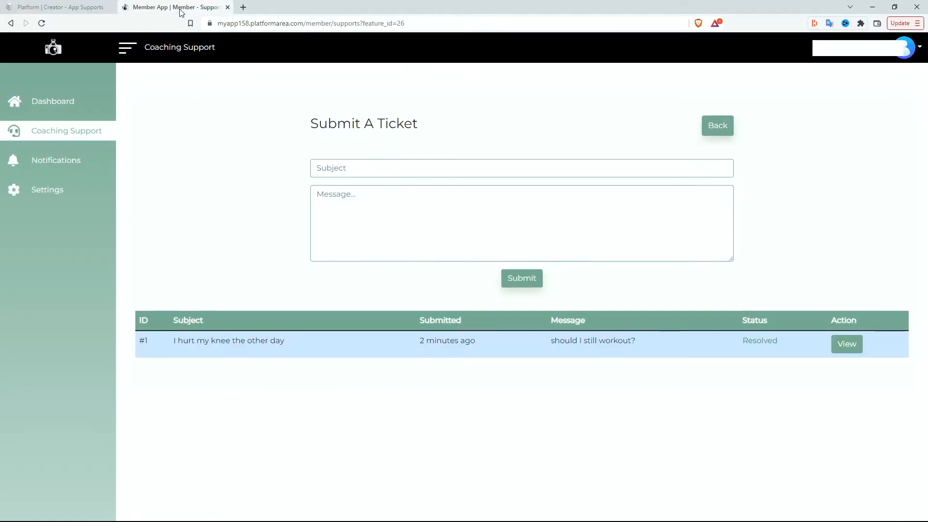
click(87, 133)
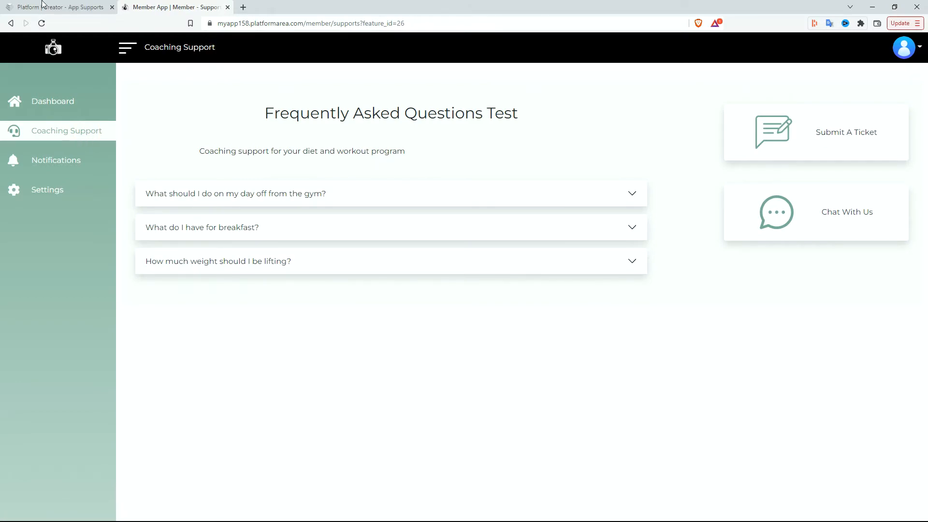
click(42, 23)
click(805, 224)
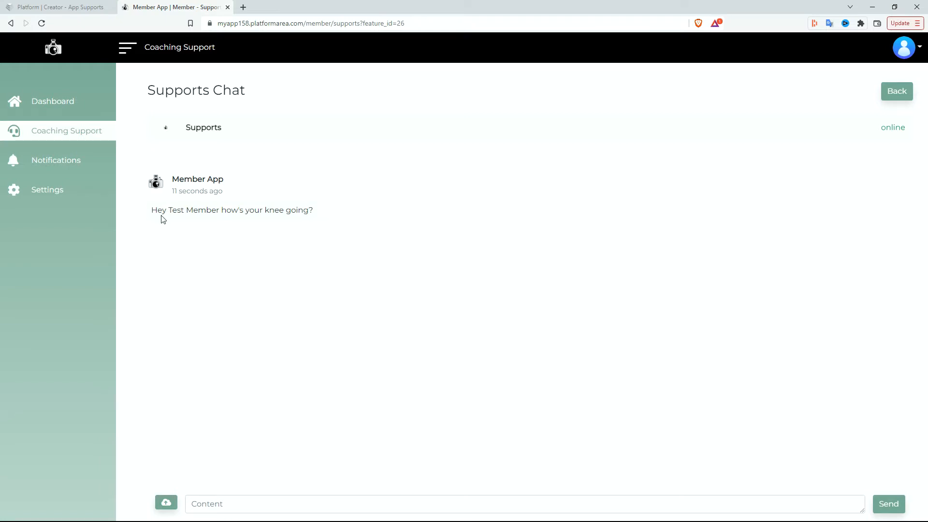
click(272, 502)
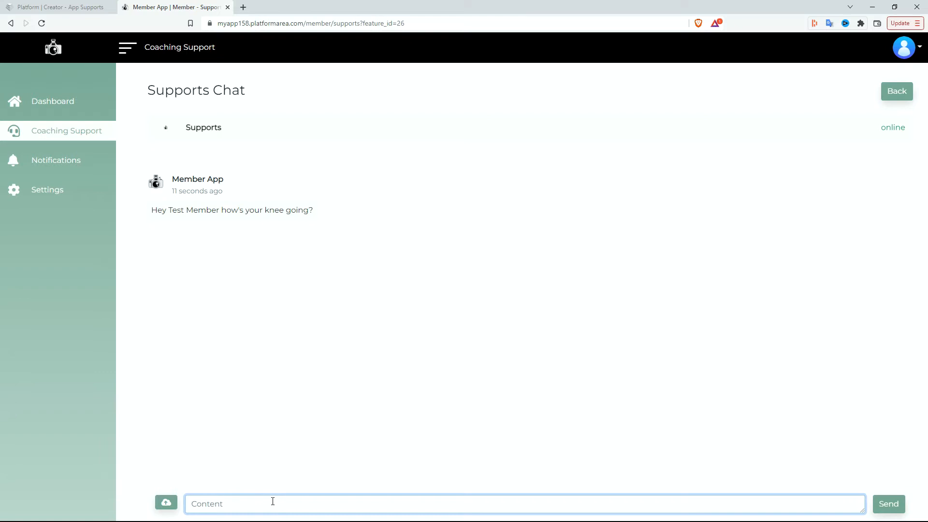
text(it's going okay but still recovering)
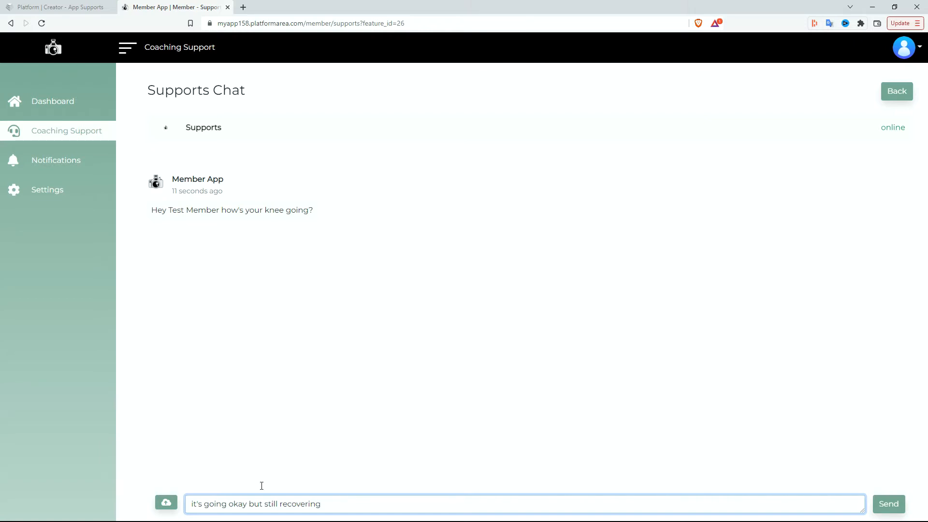
- Check the creator-side chat for the member's typing indicator, and send the drafted reply from the member app
click(48, 7)
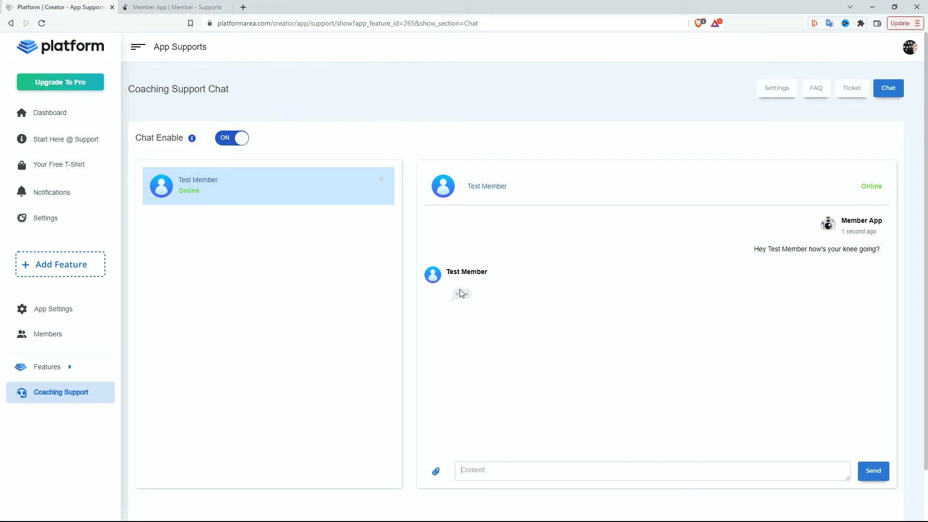
click(515, 467)
double_click(488, 311)
click(488, 310)
click(512, 306)
click(182, 7)
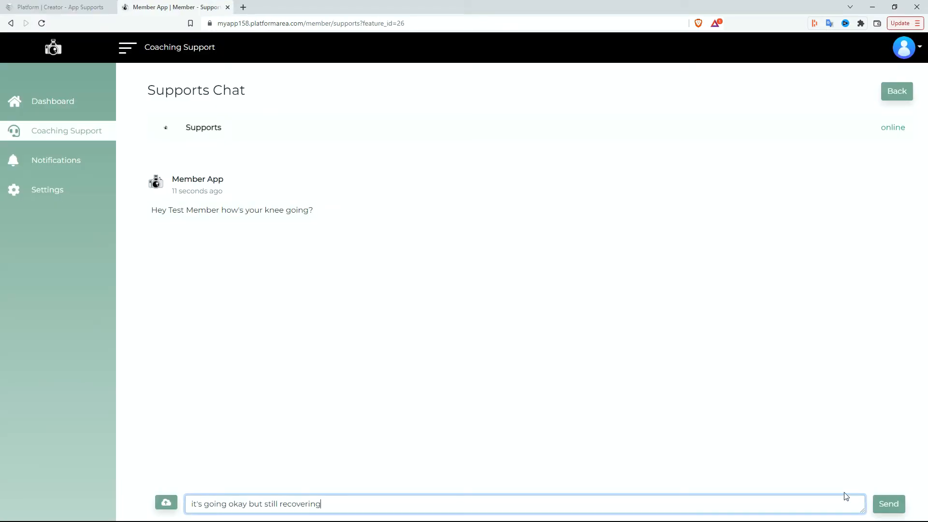
click(888, 504)
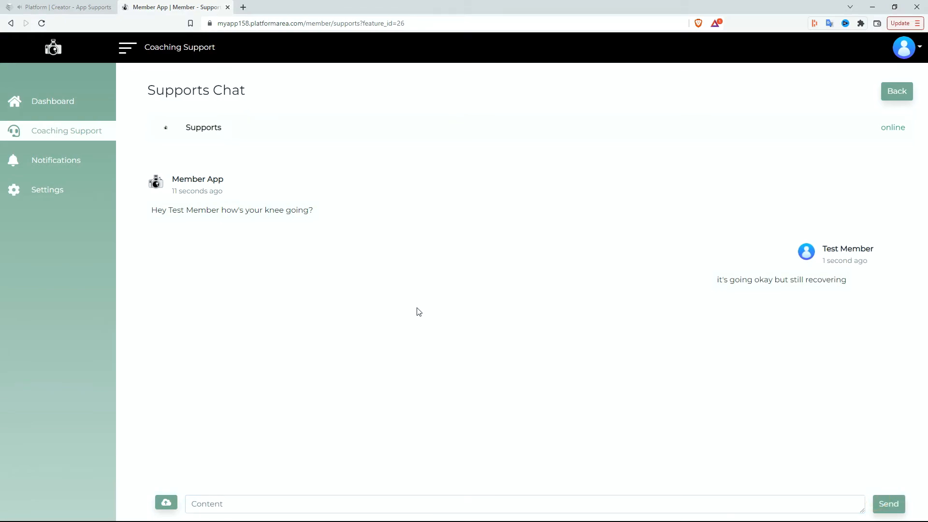
- Send "good job on recovering" to the test member from the creator-side chat and star the conversation
click(57, 7)
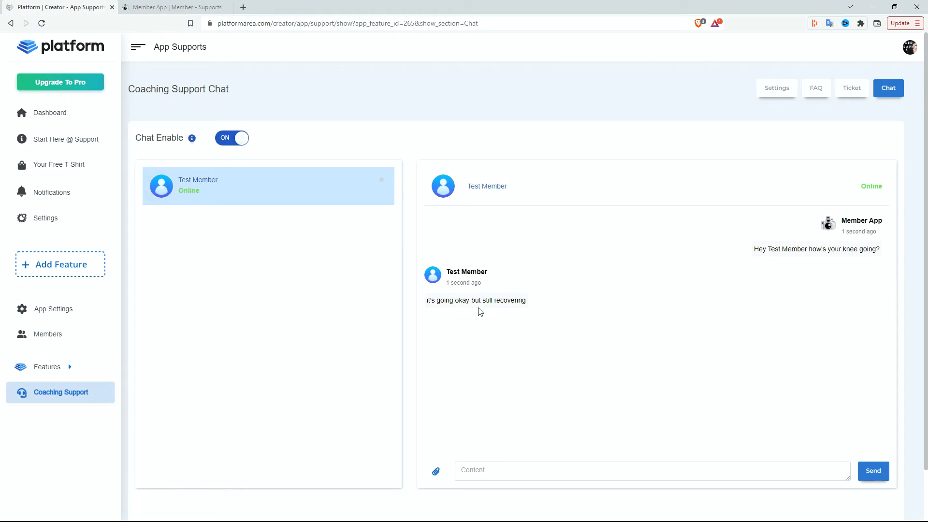
click(542, 470)
text(good job on recovering)
click(872, 471)
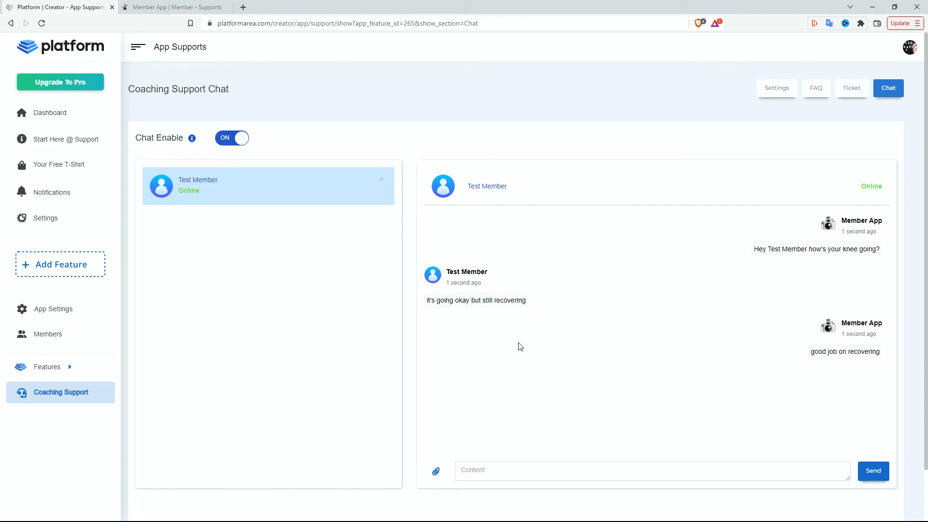
click(385, 184)
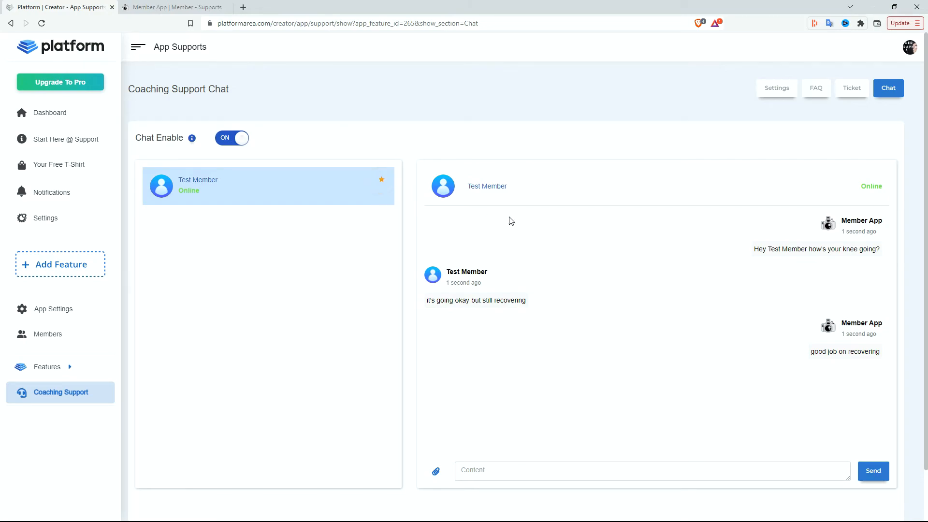
click(271, 329)
- Read the explanation of the Chat Enable setting and switch the Coaching Support chat off
mouse_move(197, 141)
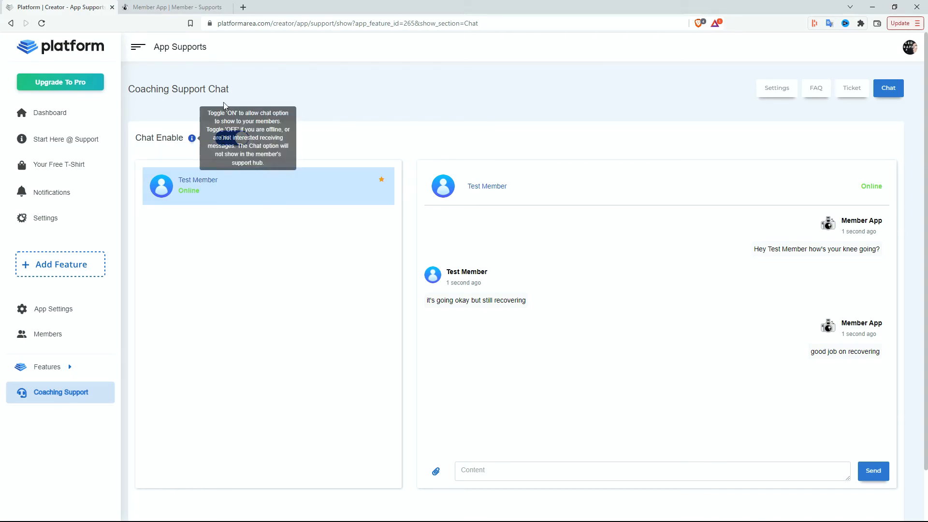
click(237, 140)
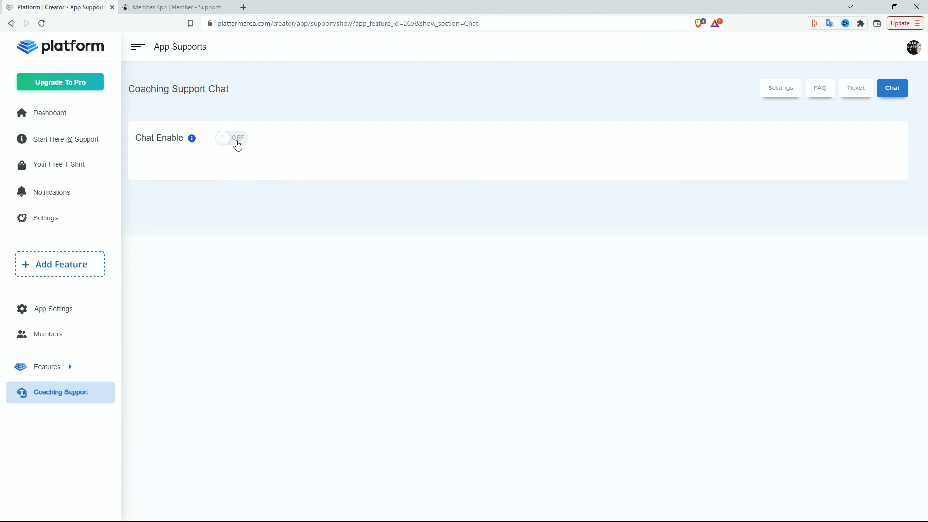
click(237, 144)
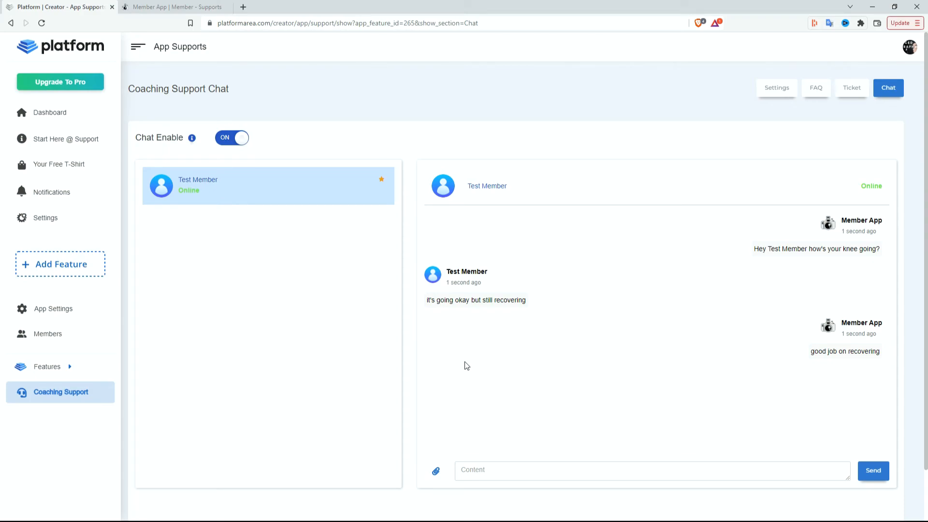
click(235, 141)
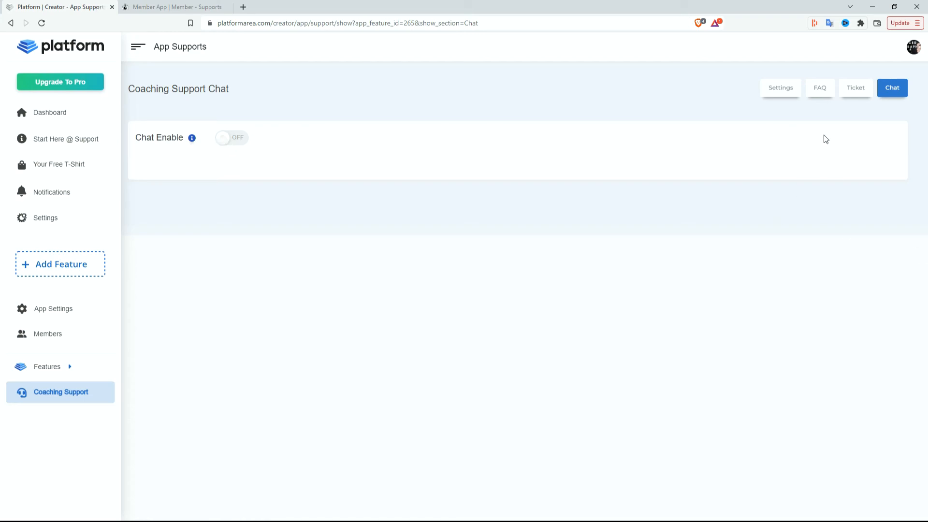
- View the creator-side ticket list and check the member app's Coaching Support page for the chat option
click(849, 90)
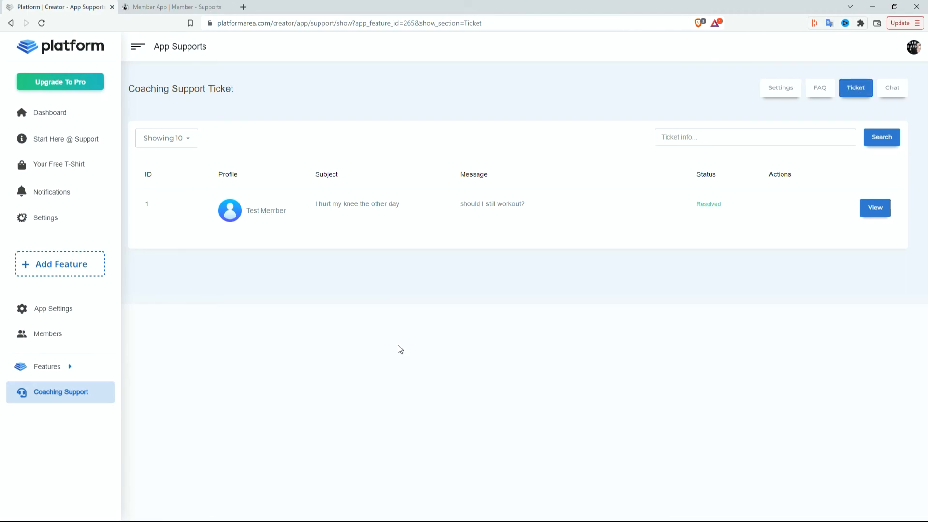
click(158, 8)
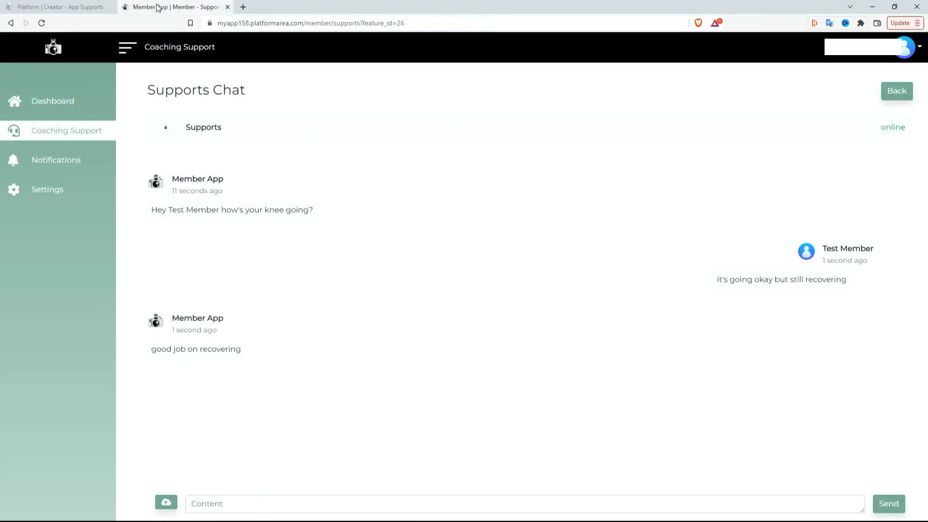
click(68, 138)
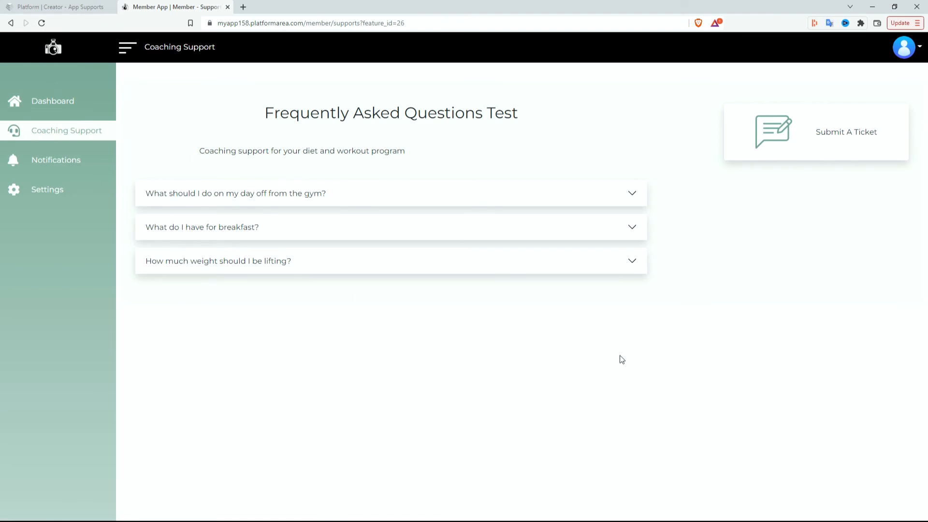
click(634, 356)
click(797, 203)
- Fill in a new member support ticket with the subject "here is another ticket" and the message "another question?"
click(794, 140)
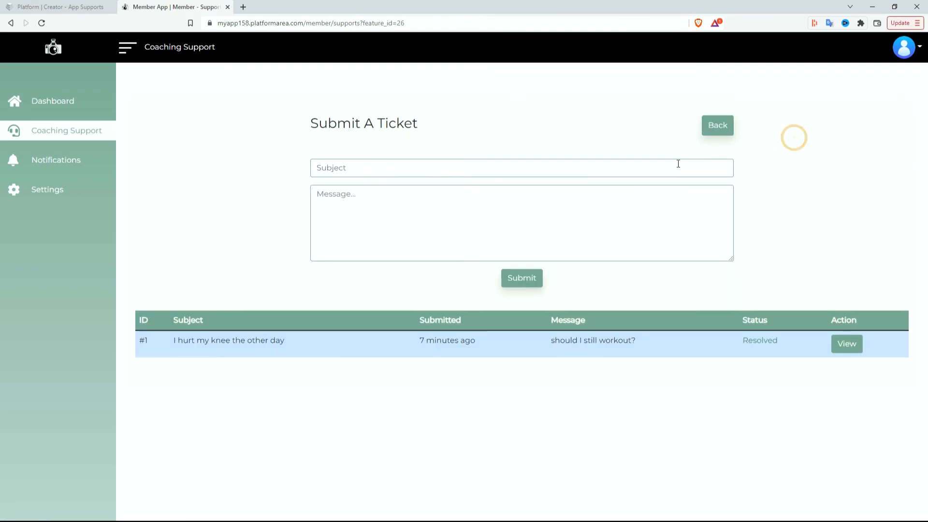
click(356, 163)
text(here is another ticket)
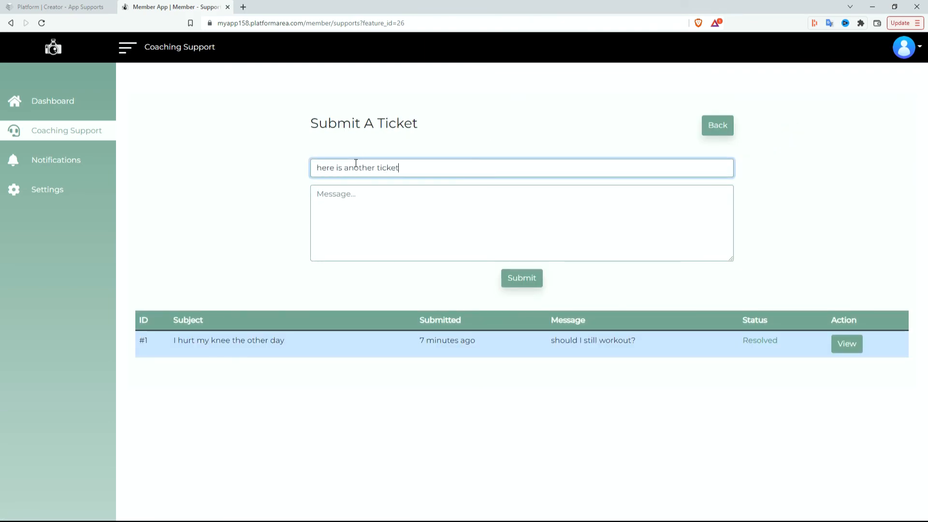
click(421, 229)
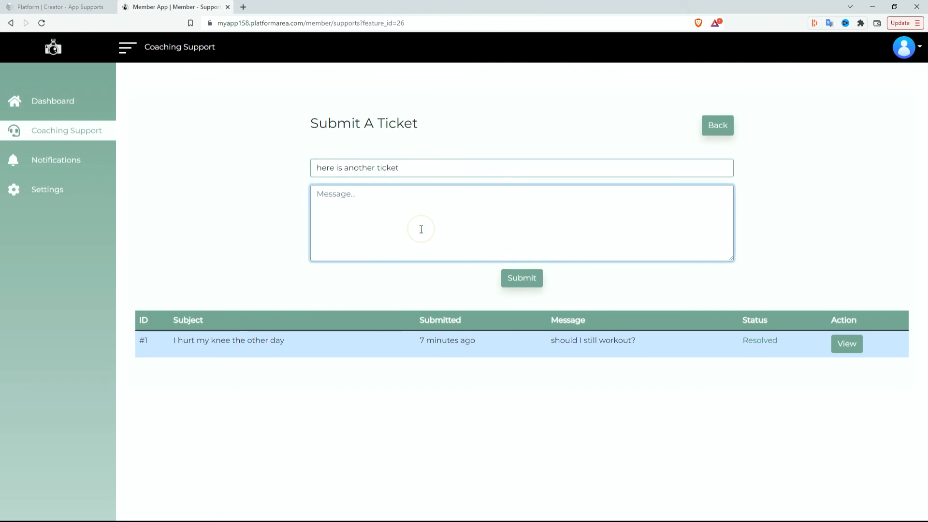
text(another question?)
- Switch the Coaching Support chat back on from the creator side and open the test member's conversation
click(88, 12)
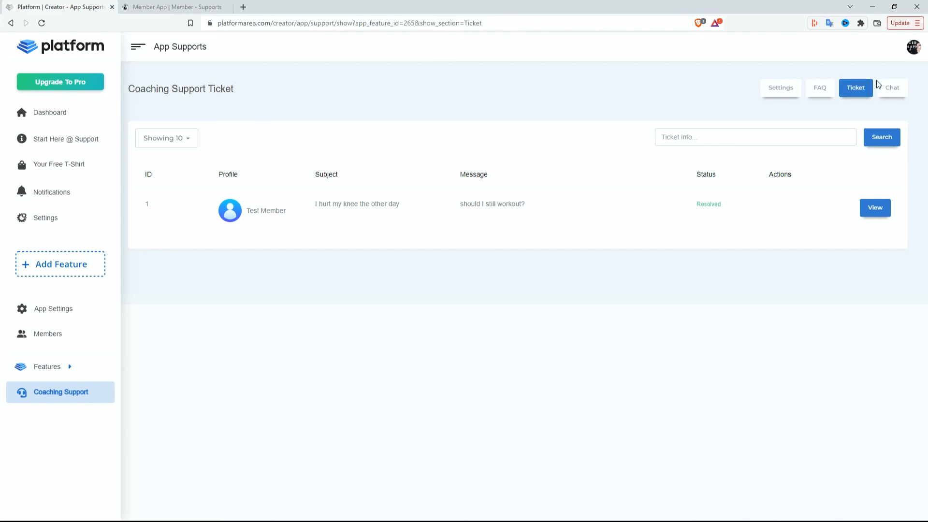
click(892, 88)
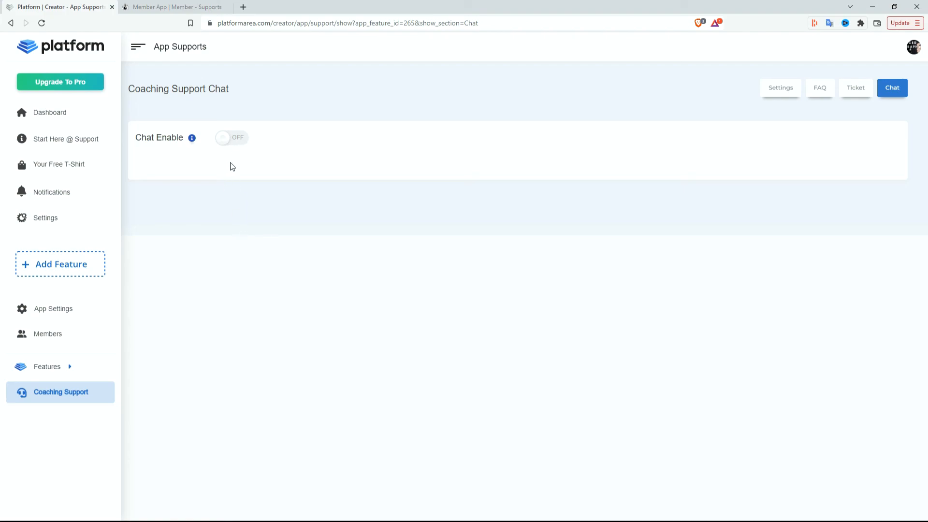
click(238, 145)
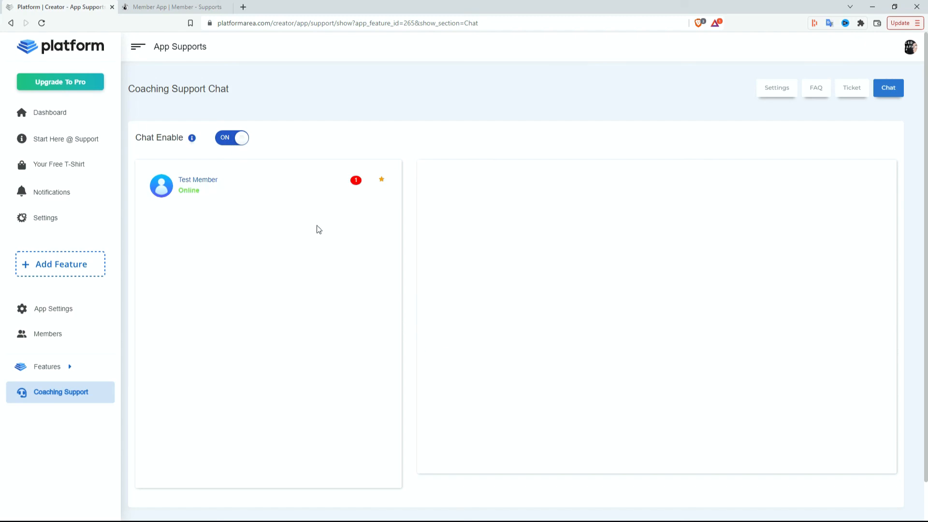
click(310, 204)
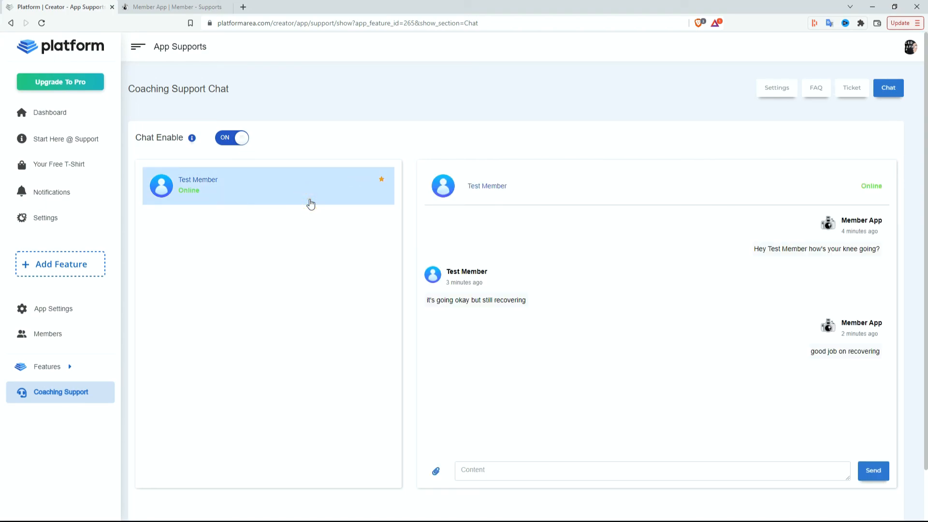